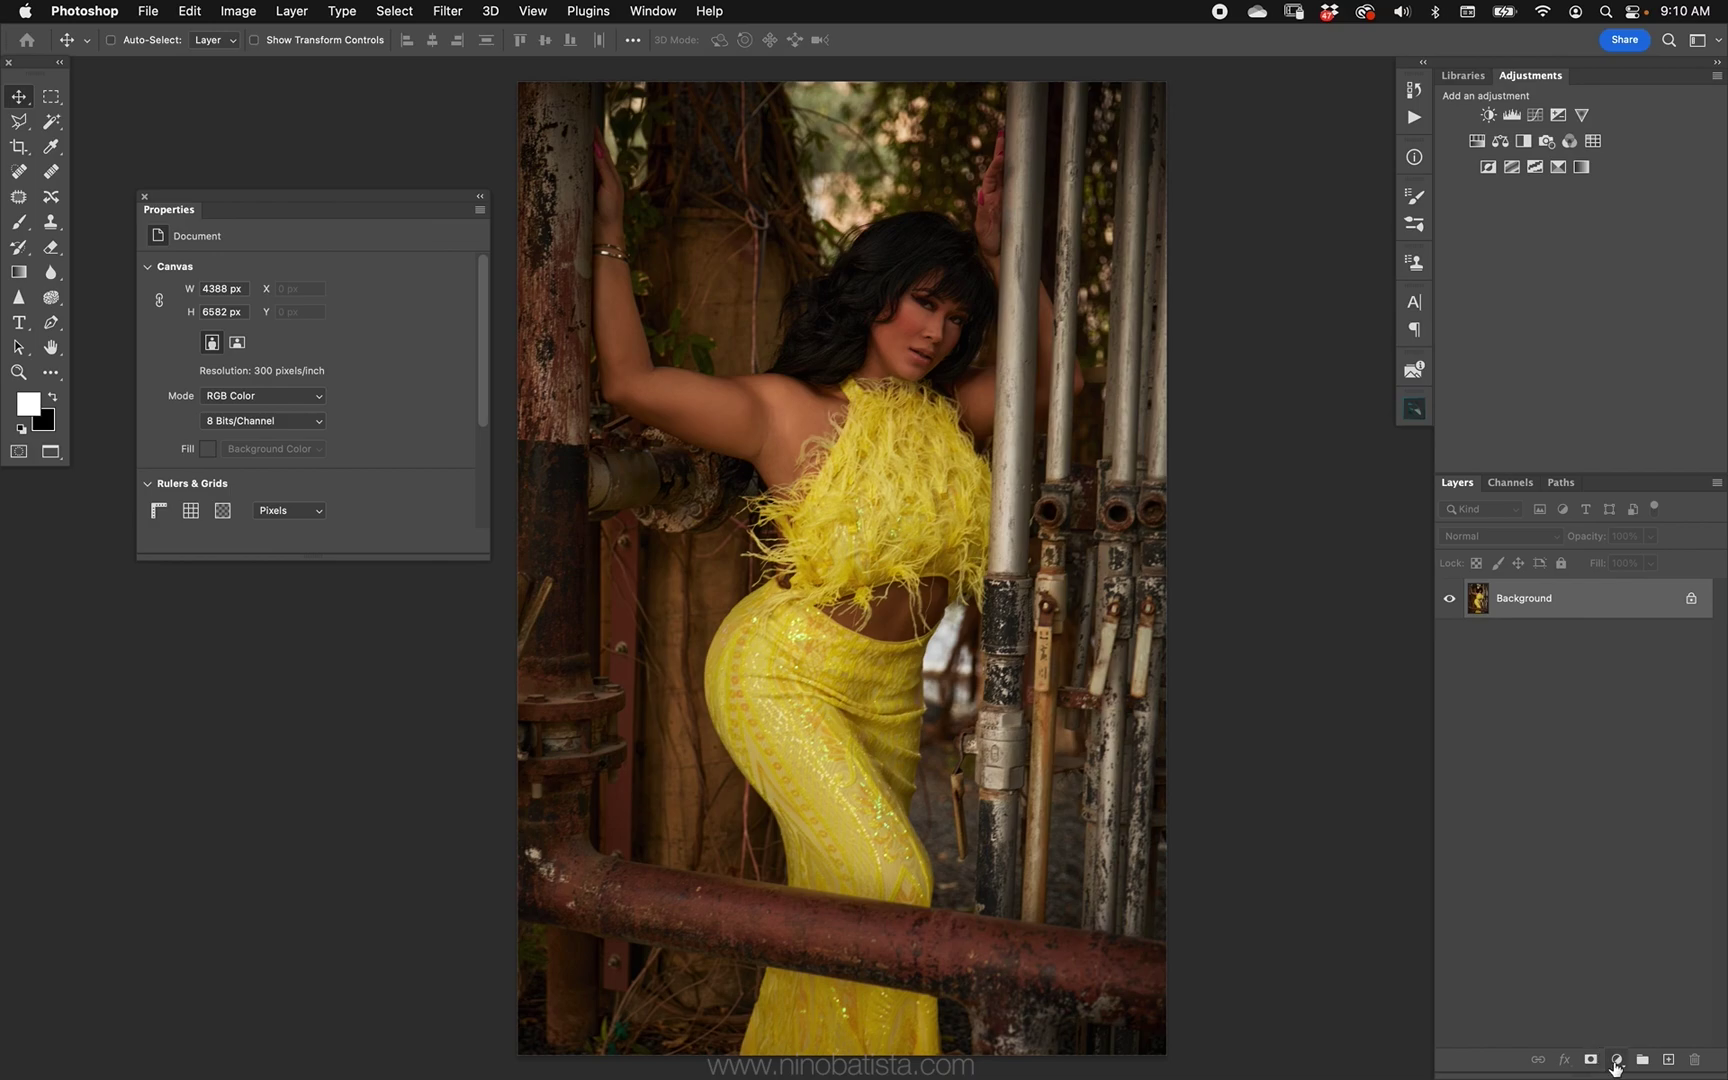
Step: Add a Selective Color adjustment layer and keep Blacks chosen in its Colors list
left_click(1617, 1059)
left_click(1639, 1020)
left_click_drag(381, 208, 368, 224)
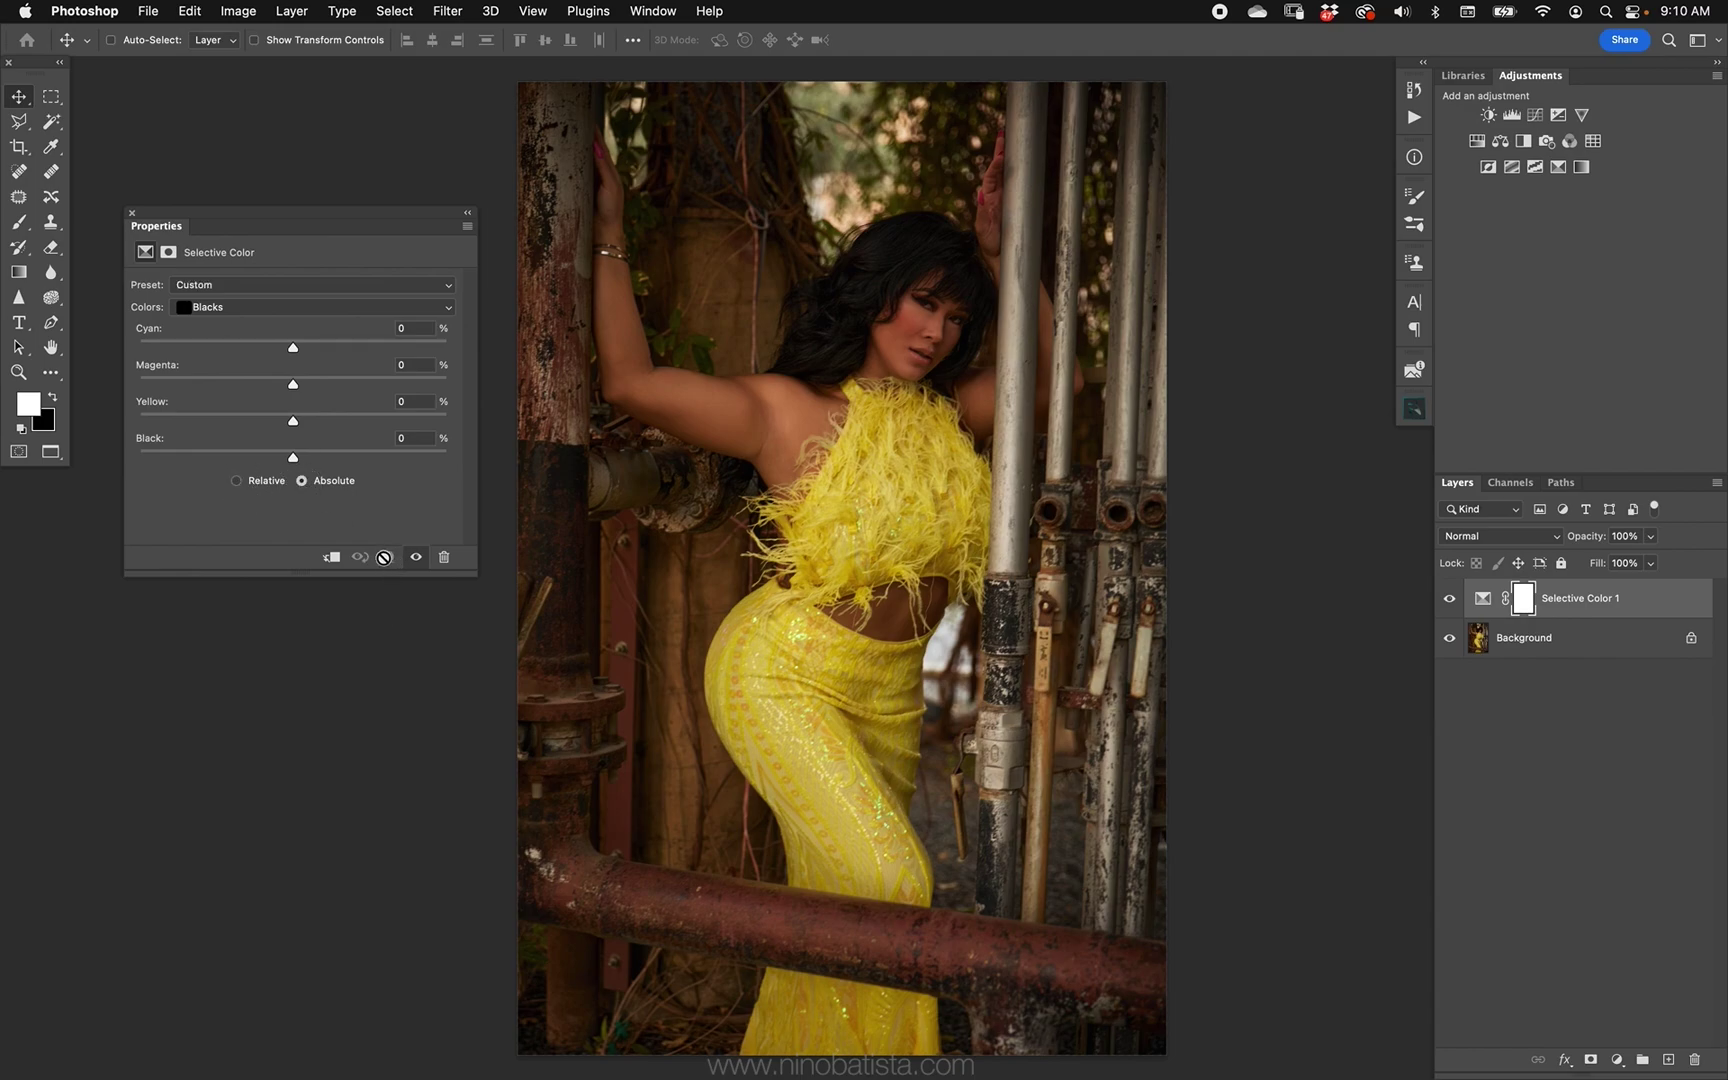
left_click(312, 309)
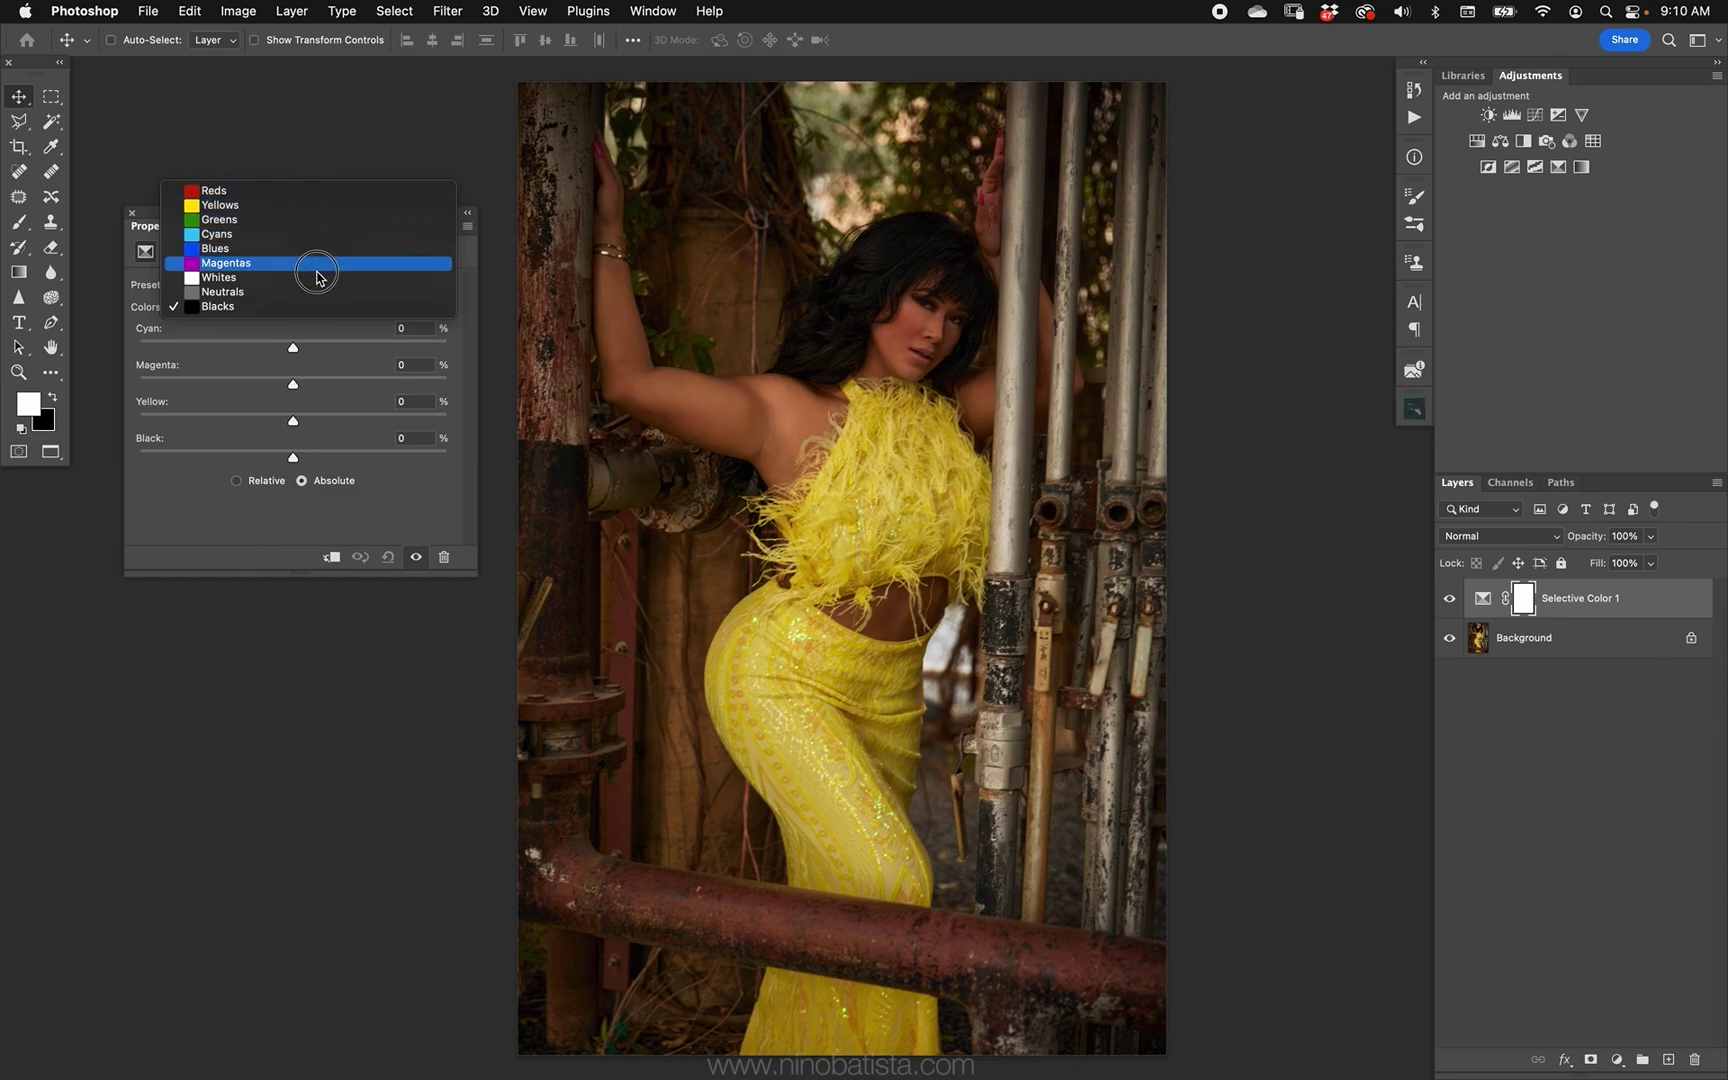
left_click(310, 306)
Step: Set the Black amount to +100 for the Blacks, Neutrals and Whites ranges
left_click_drag(293, 457, 447, 457)
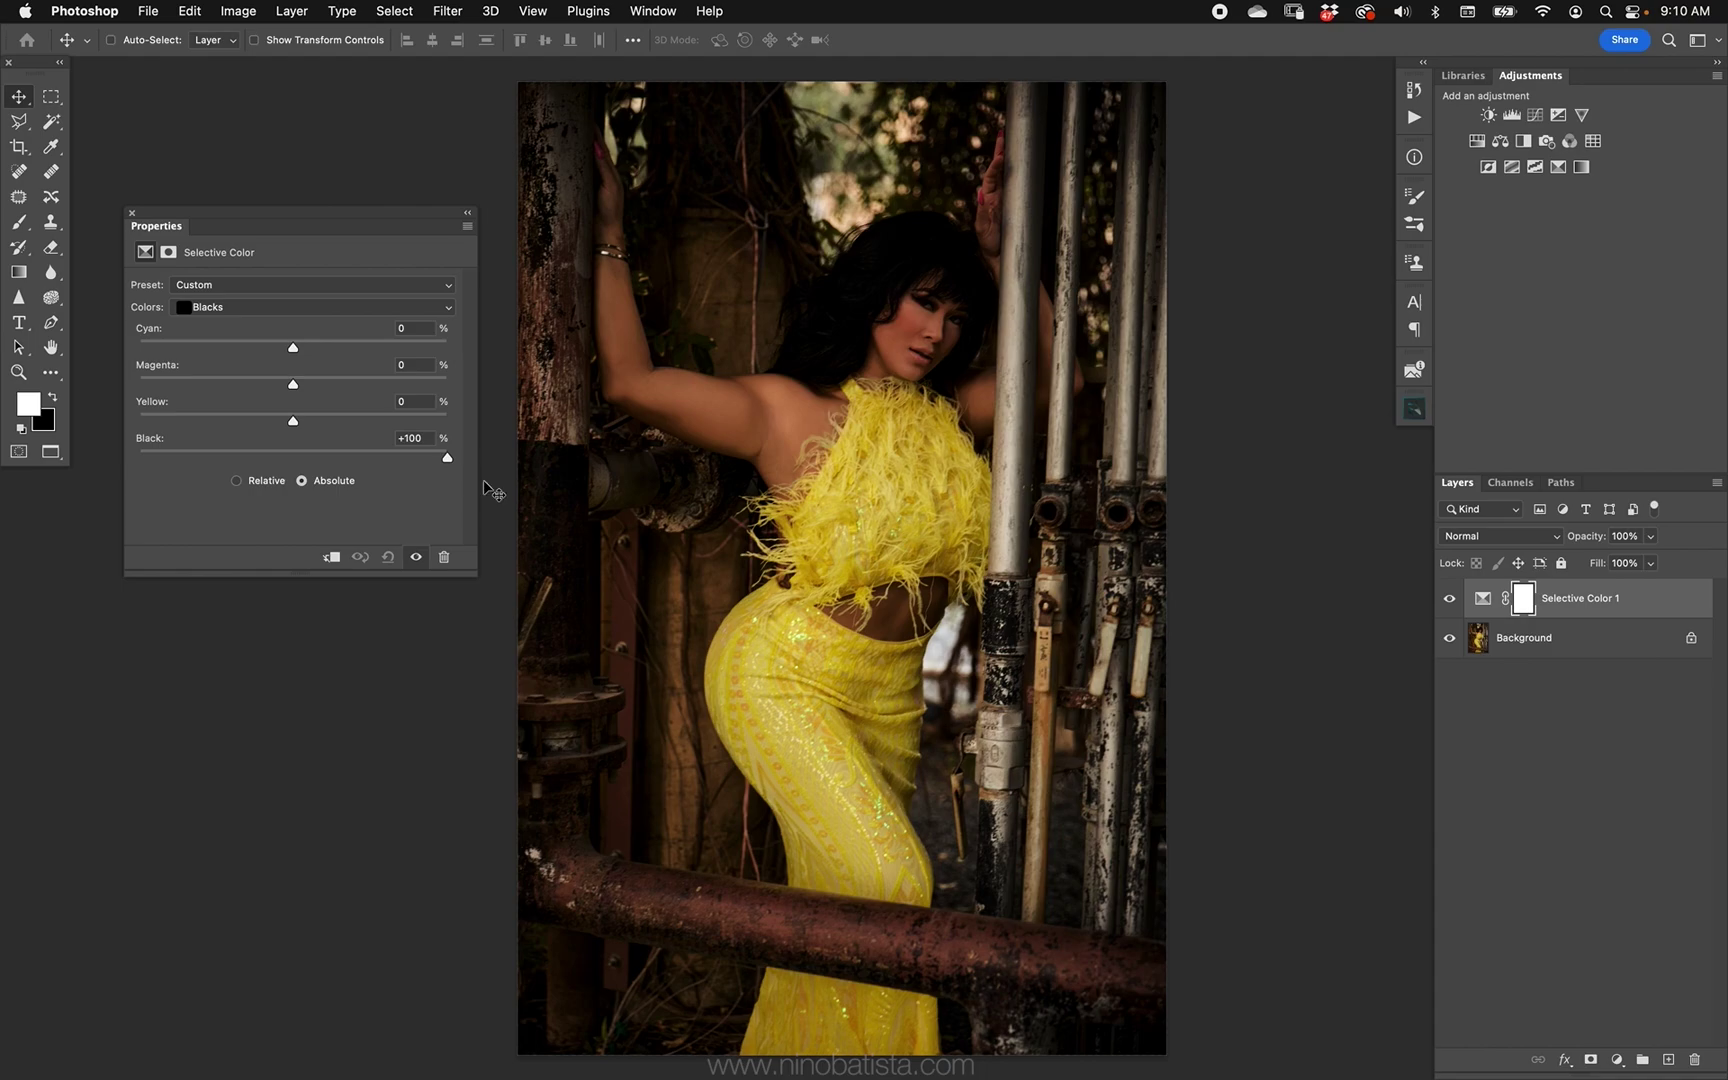
left_click(350, 307)
left_click(300, 294)
left_click_drag(293, 457, 447, 457)
left_click(349, 312)
left_click(345, 293)
left_click_drag(293, 457, 447, 457)
Step: Set the Black amount to -100 for the Magentas and Cyans ranges
left_click(340, 307)
left_click(332, 290)
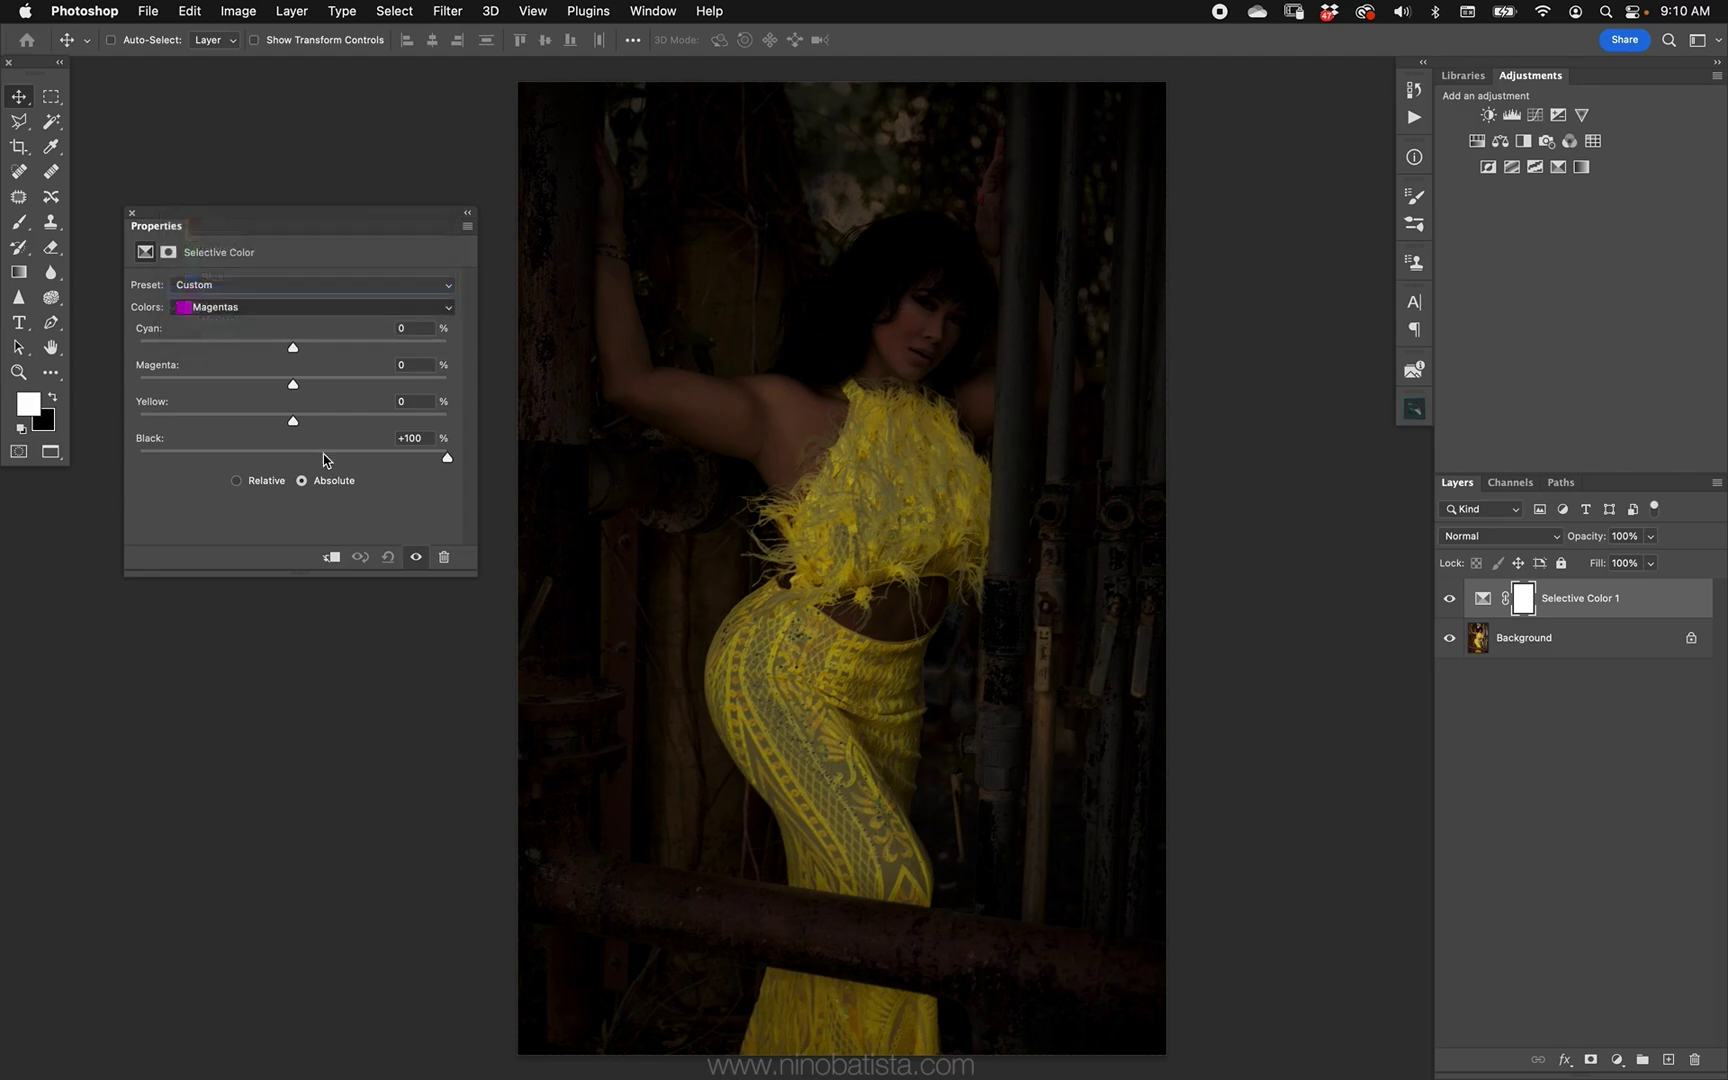
left_click_drag(174, 457, 139, 457)
left_click(252, 315)
left_click(245, 293)
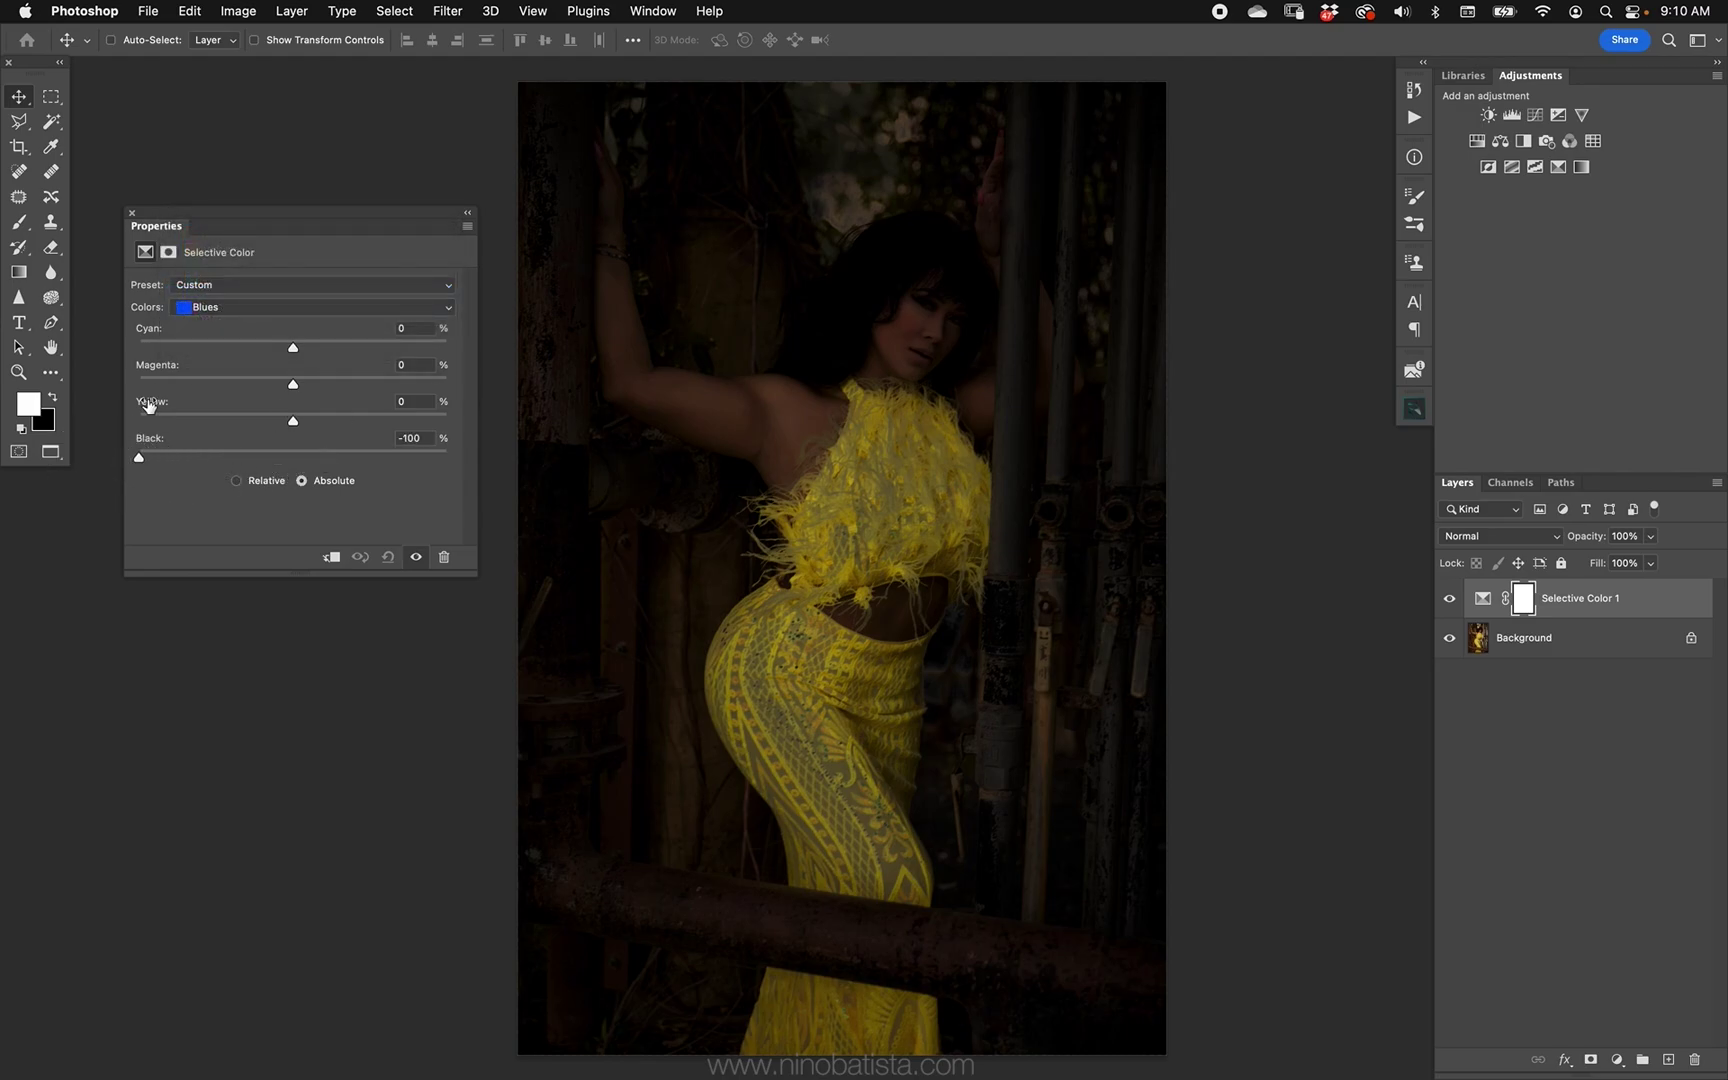
left_click(241, 310)
left_click(240, 291)
left_click_drag(293, 457, 139, 457)
Step: Set the Black amount to -100 for Yellows and Reds, whitening the dress
left_click(220, 309)
left_click(220, 291)
left_click(258, 310)
left_click(255, 293)
left_click_drag(298, 457, 139, 457)
left_click(253, 309)
left_click(210, 292)
left_click_drag(294, 458, 139, 457)
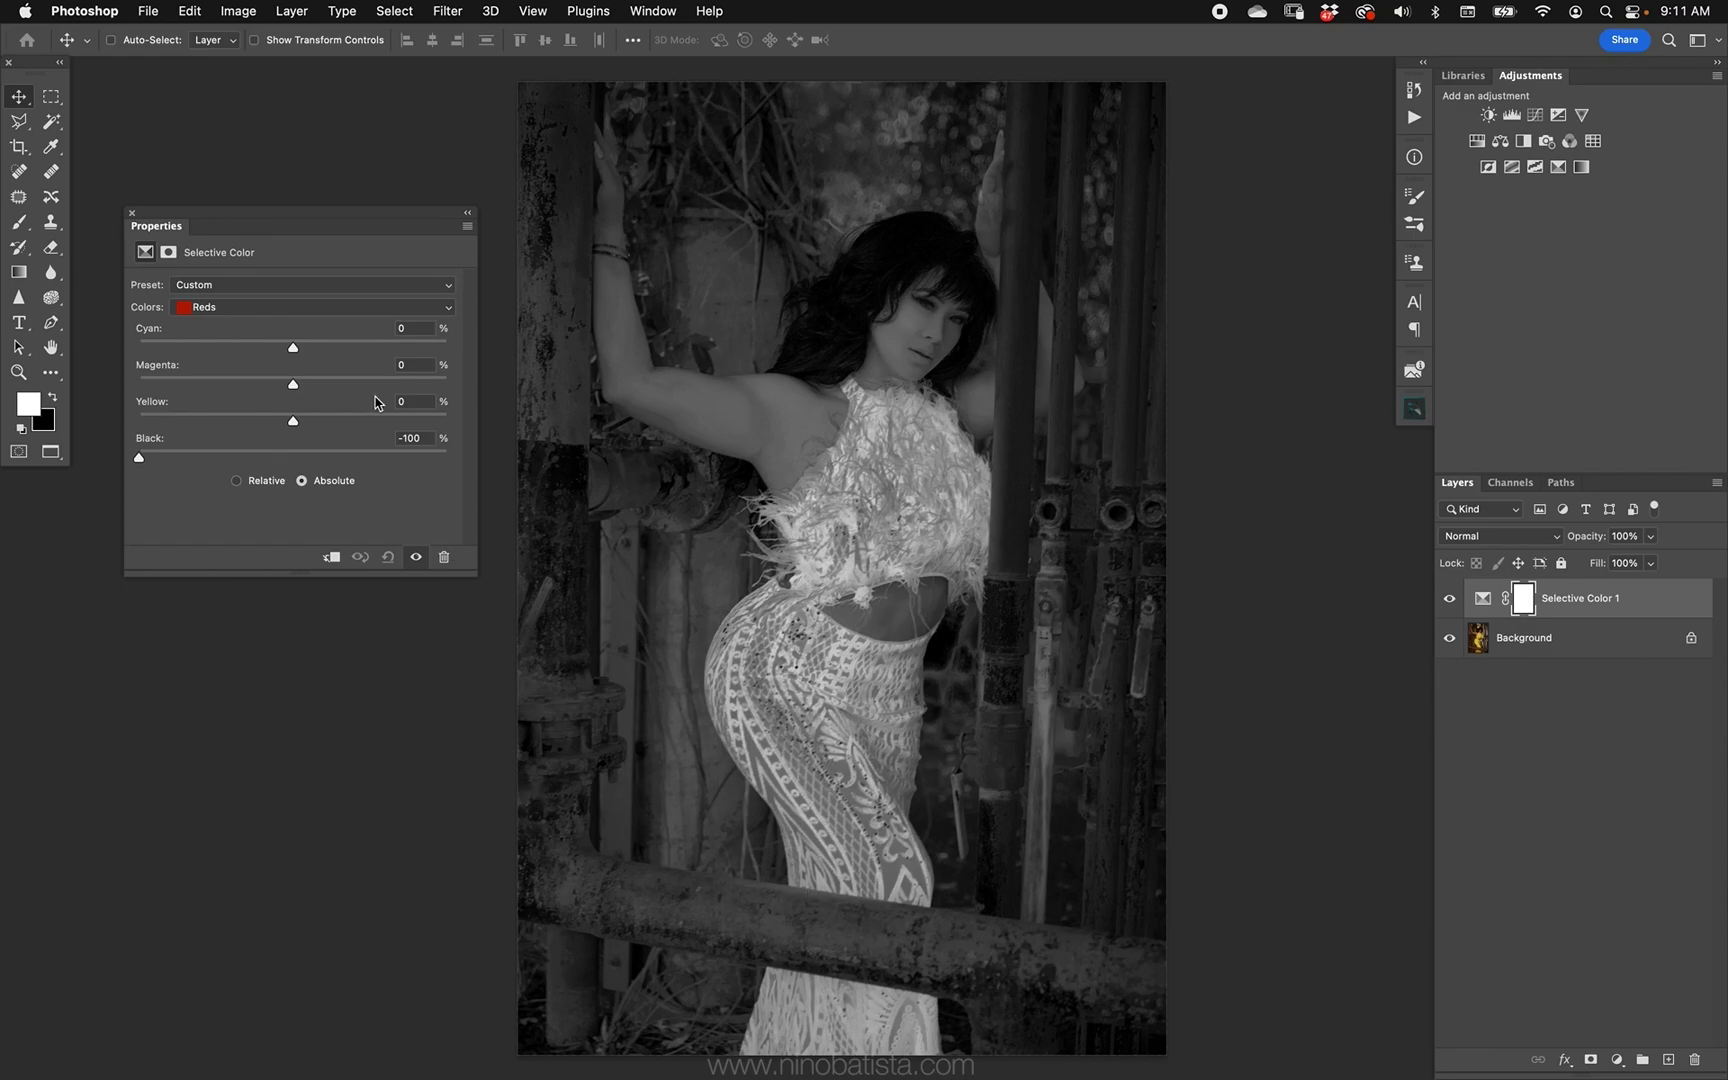
left_click(281, 310)
left_click(275, 408)
left_click_drag(155, 458, 447, 457)
left_click(1612, 1057)
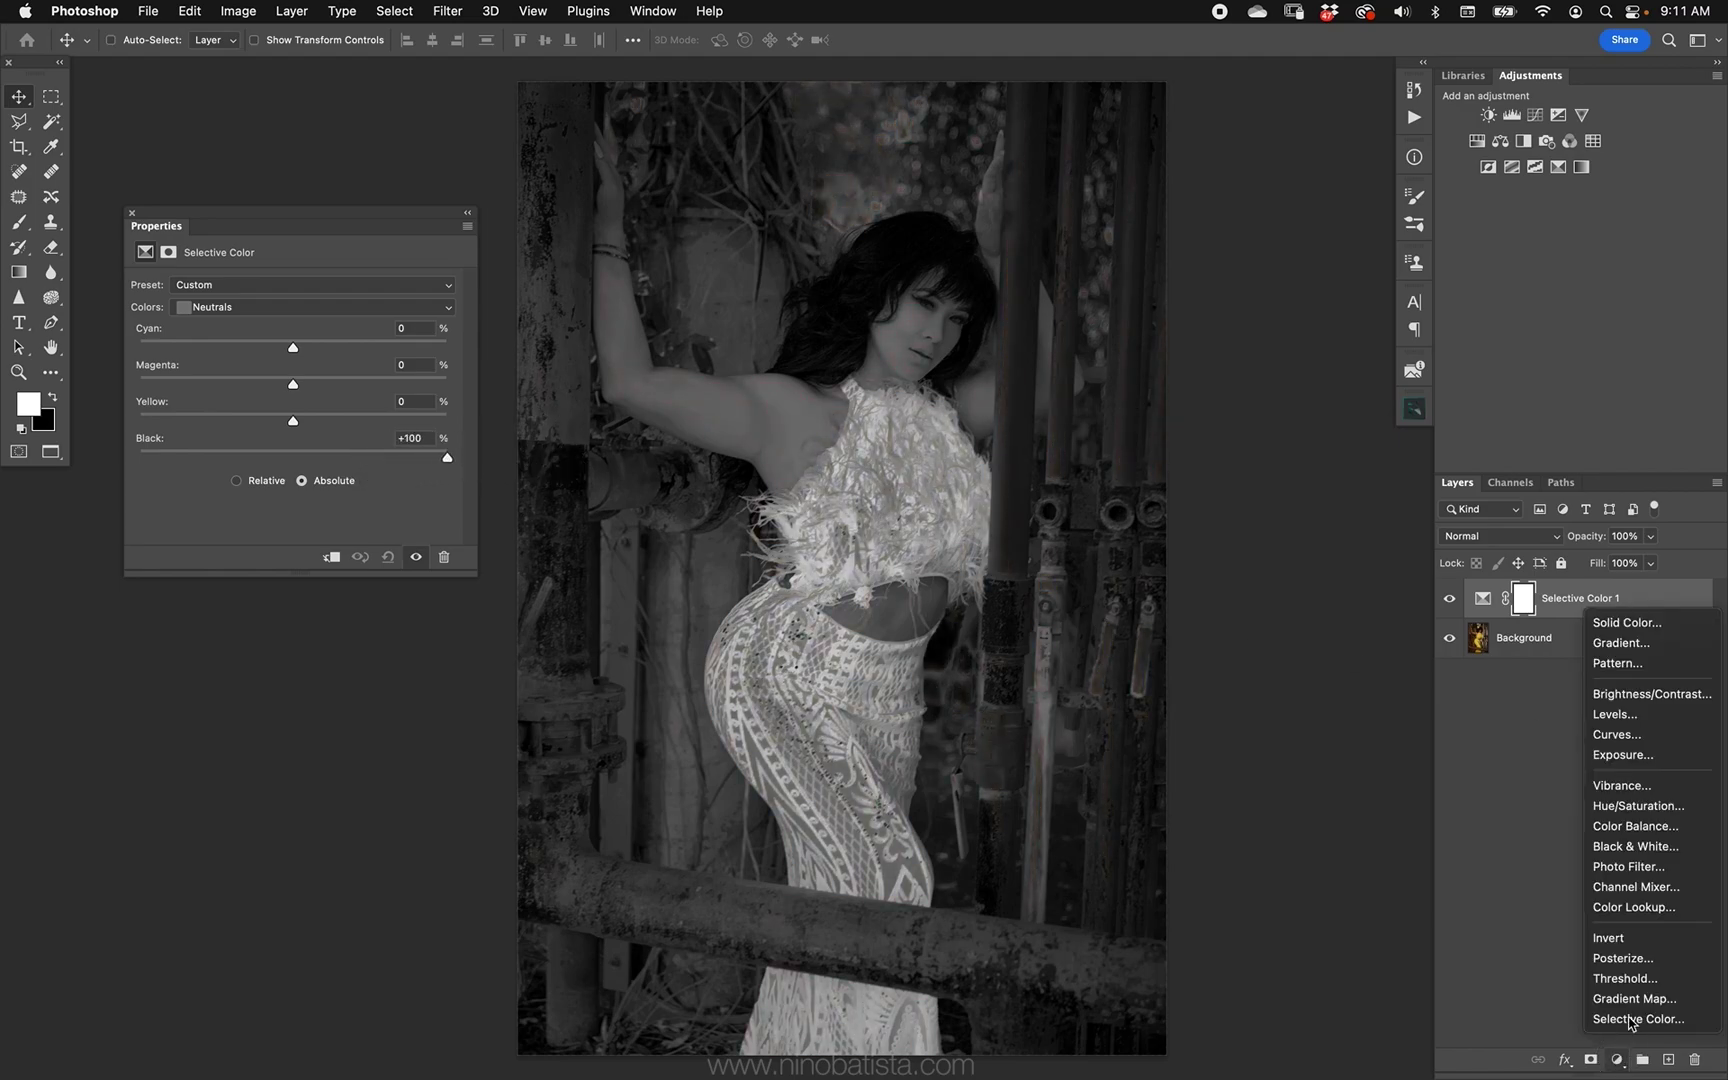
left_click(1680, 808)
left_click_drag(293, 395, 75, 397)
left_click(1514, 632)
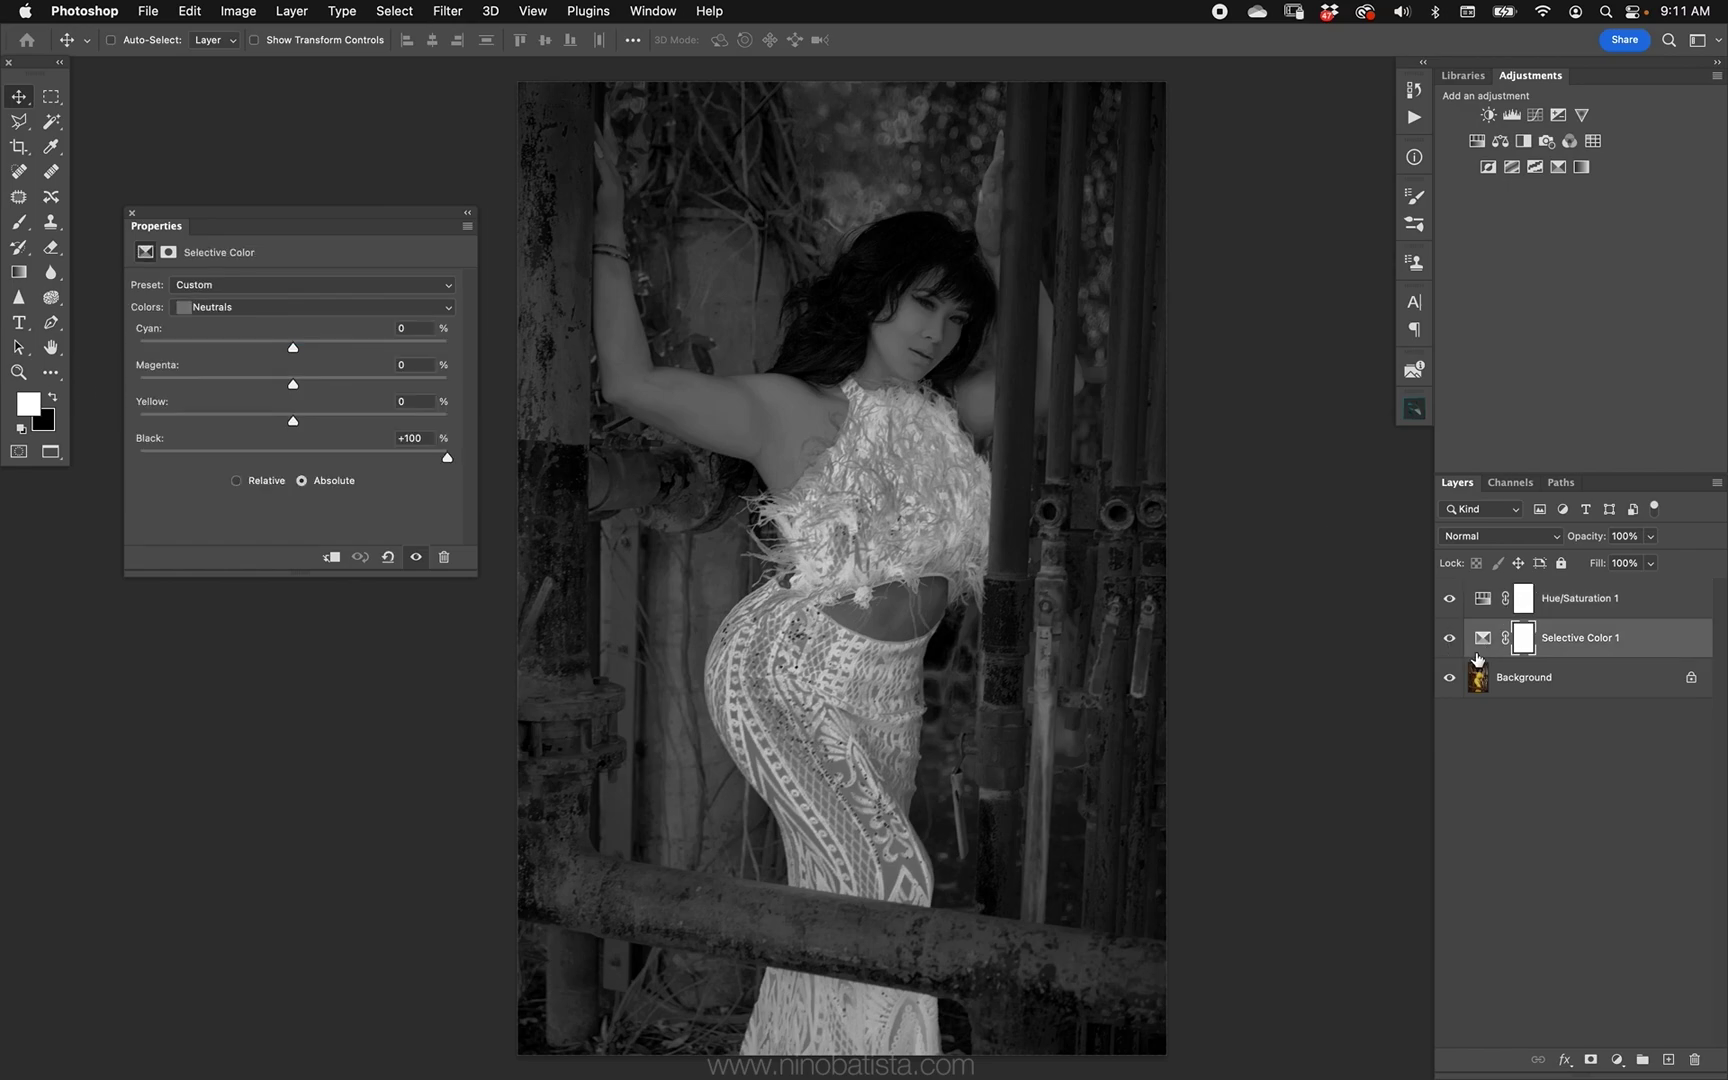
left_click_drag(379, 457, 513, 428)
left_click(1605, 600)
key("Delete")
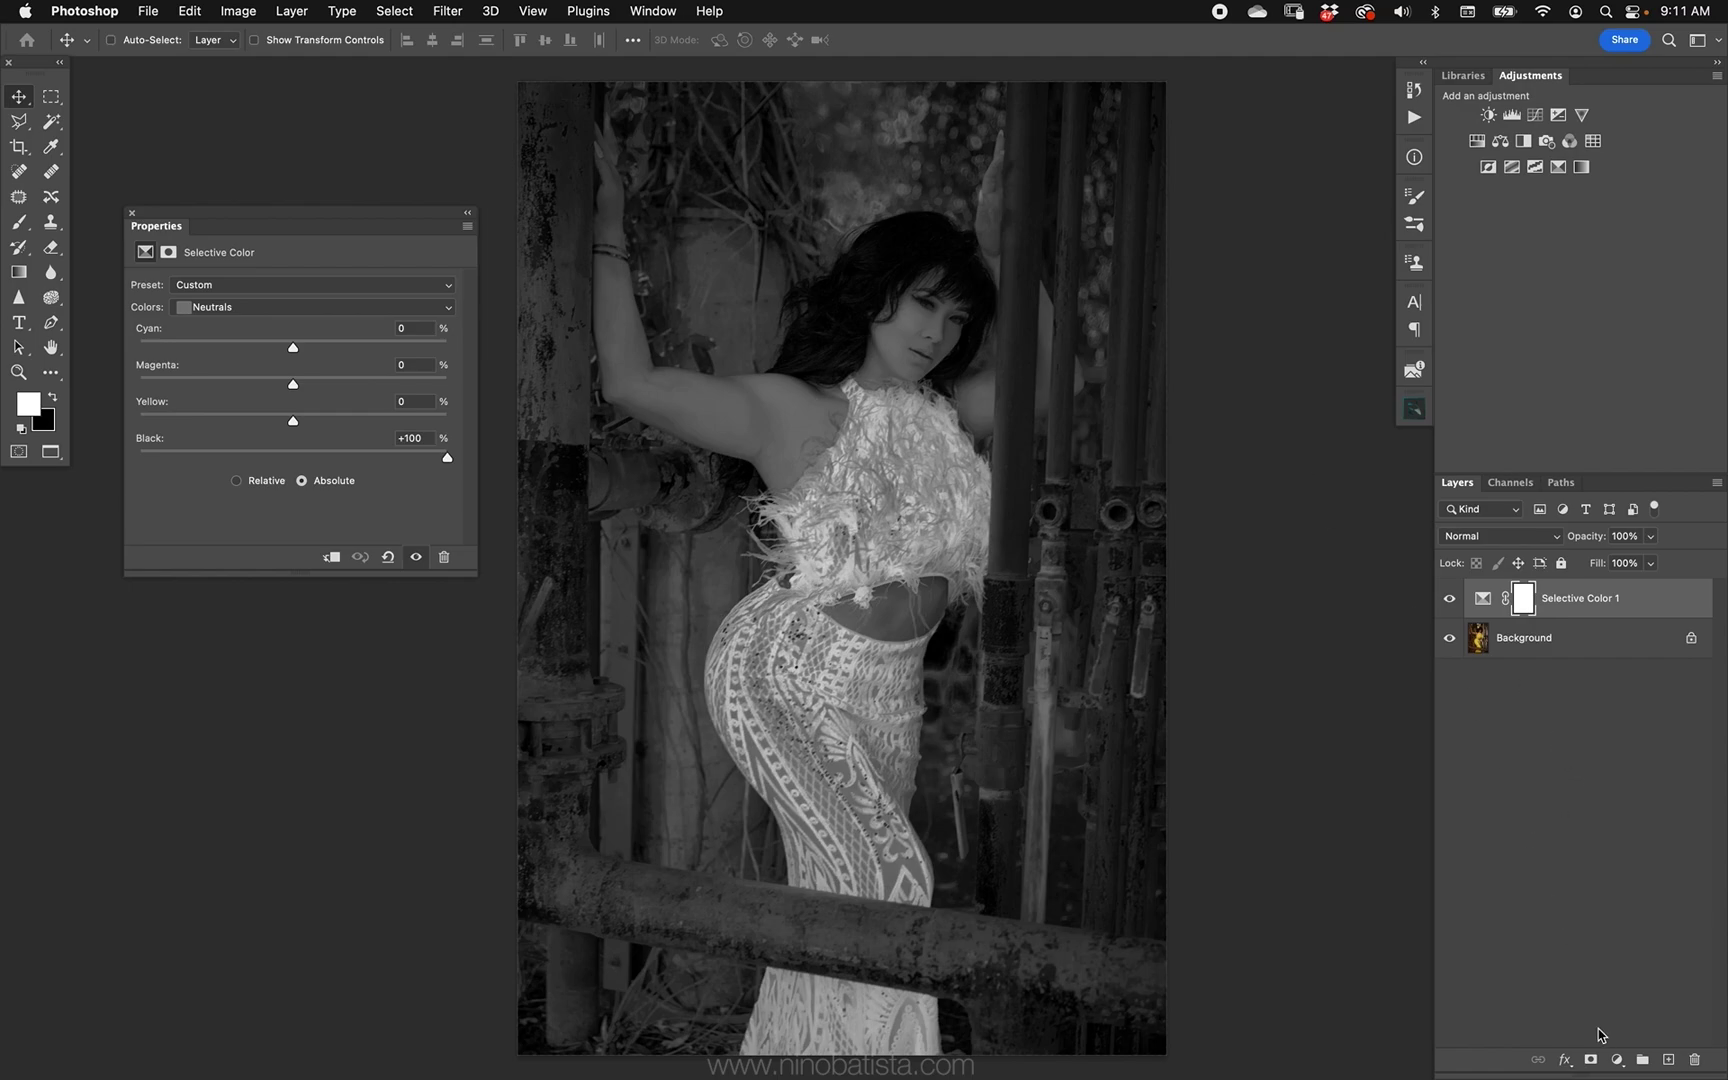
left_click(1617, 1060)
left_click(1610, 938)
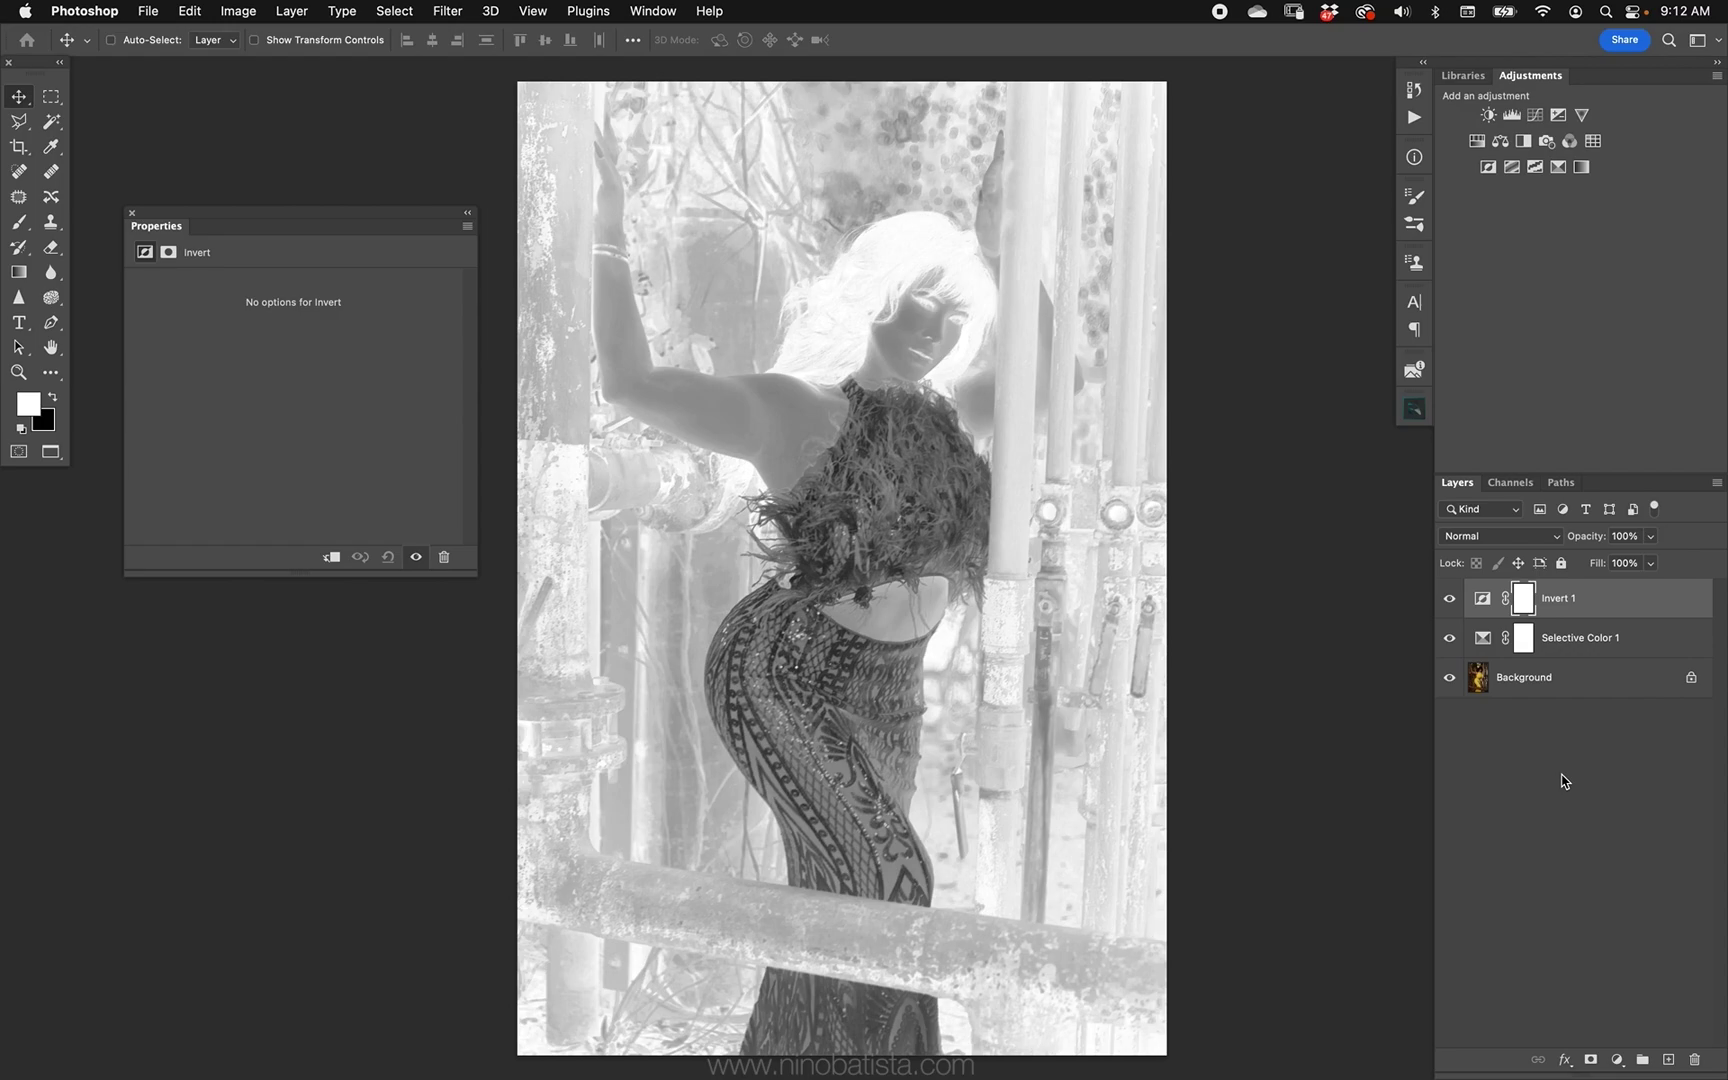
left_click(1458, 599)
left_click_drag(1480, 600, 1694, 1059)
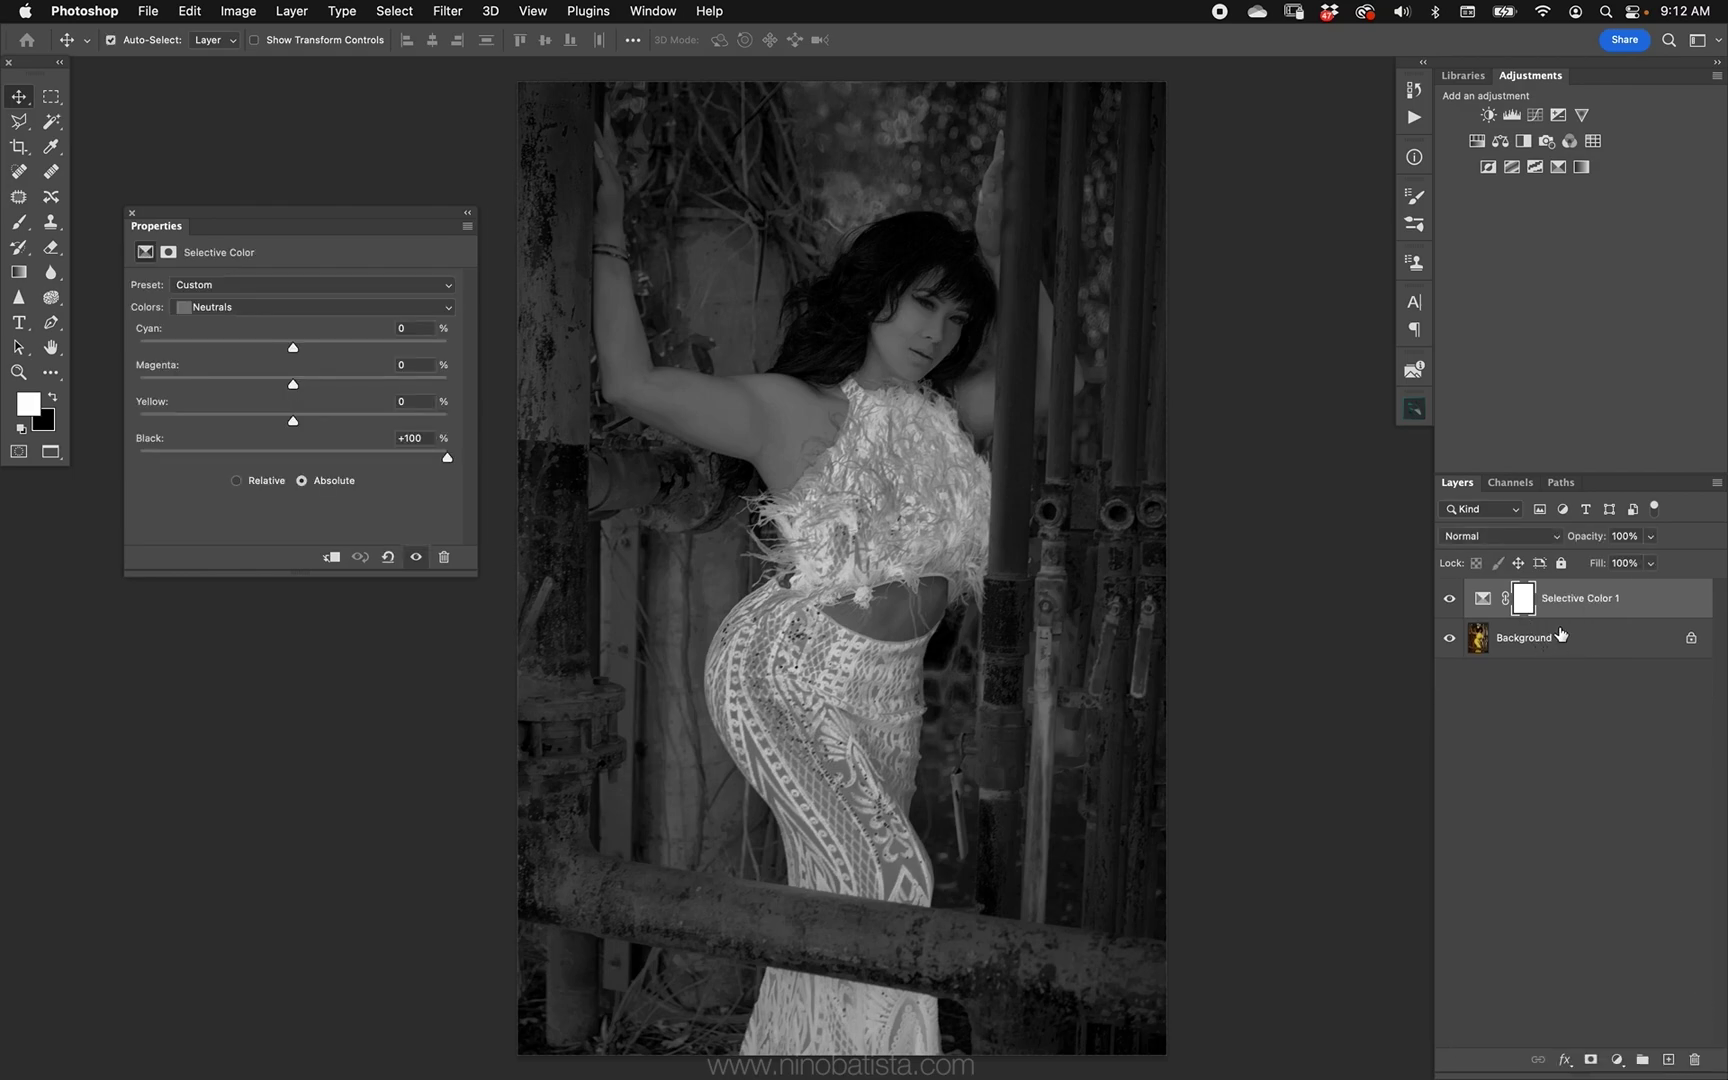
Step: Try a Cmd+Option+2 luminosity selection, compare with Selective Color hidden, then deselect
key("super+alt+2")
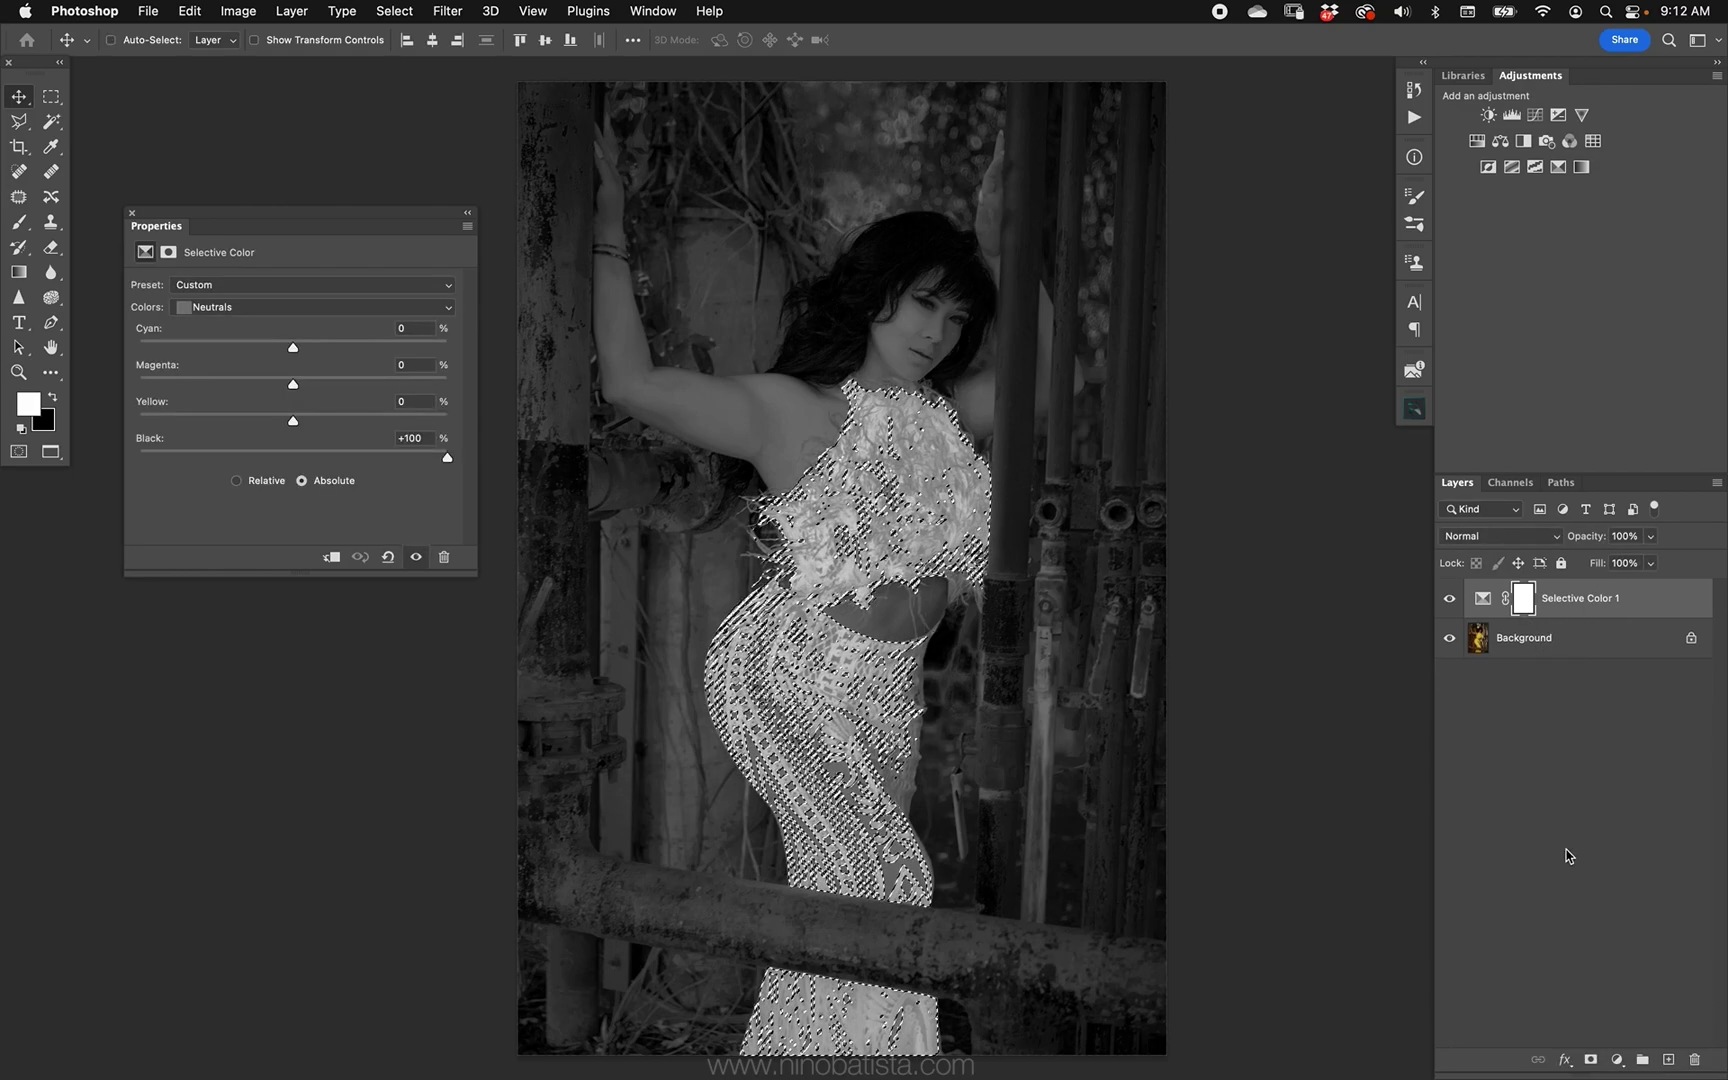
left_click(1448, 599)
left_click(1448, 599)
key("super+d")
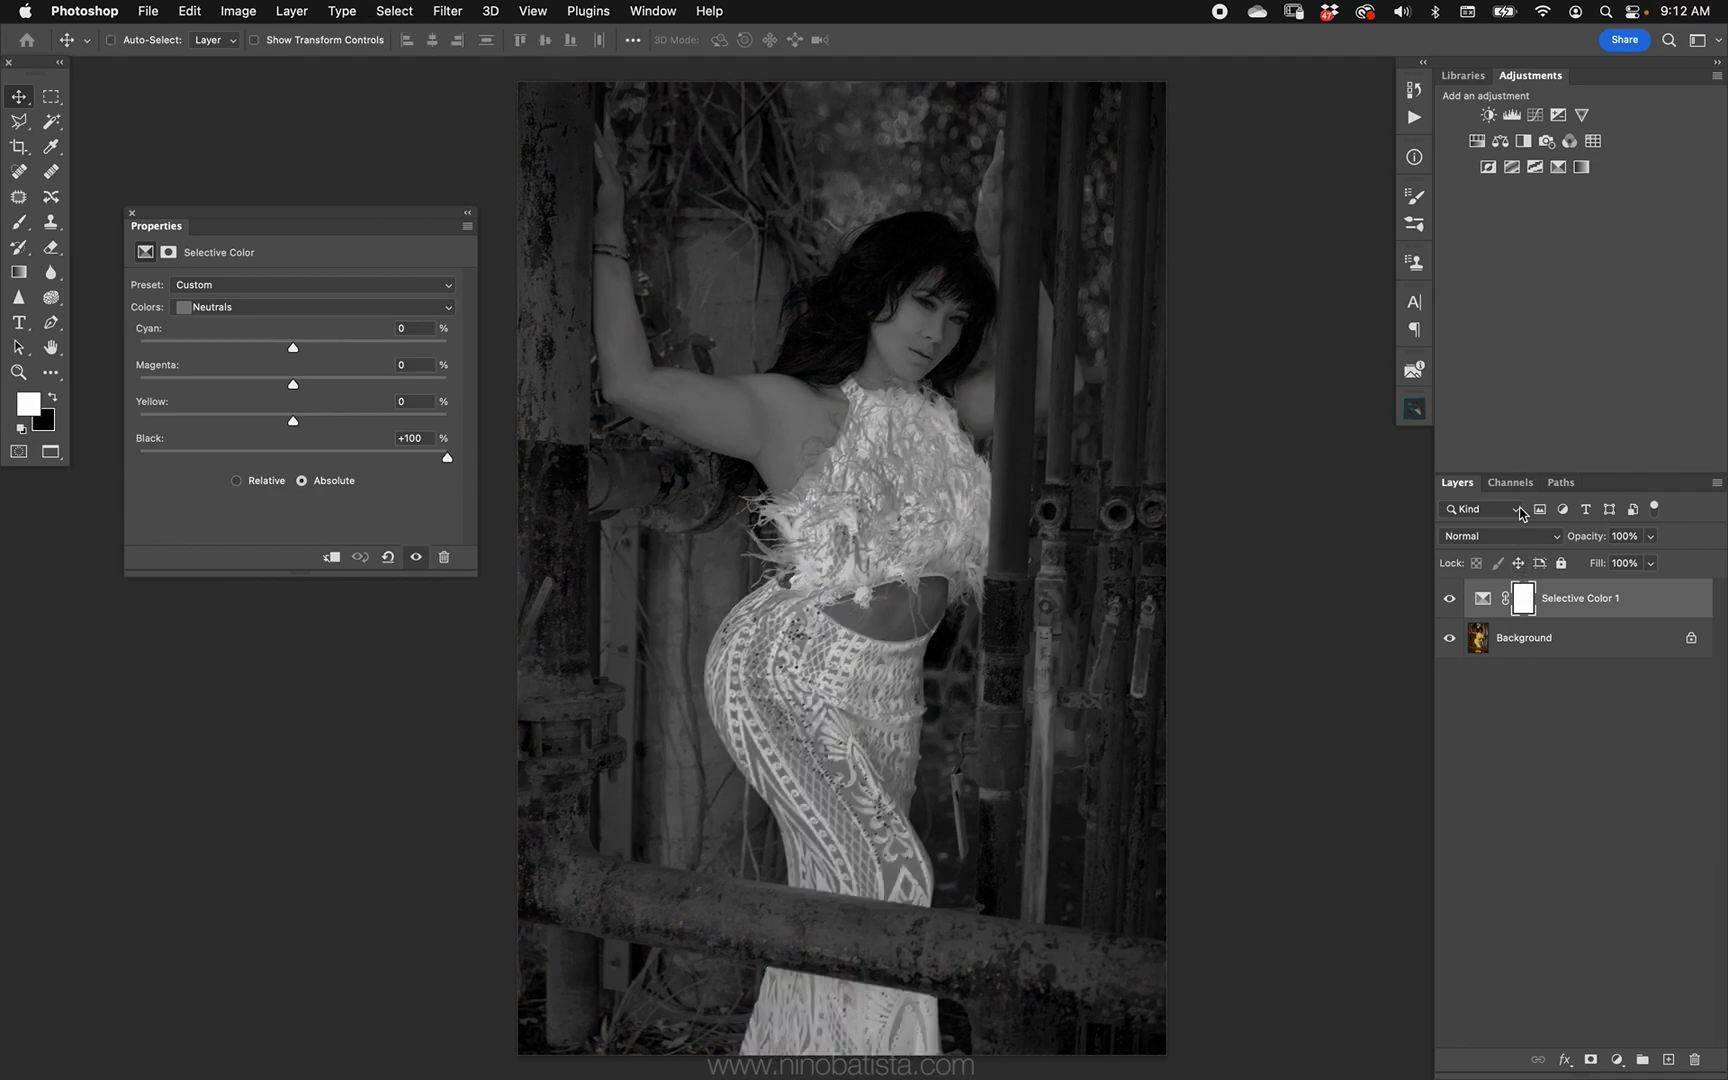
Step: Load the bright-area luminosity selection from the RGB channel in the Channels panel
left_click(1510, 482)
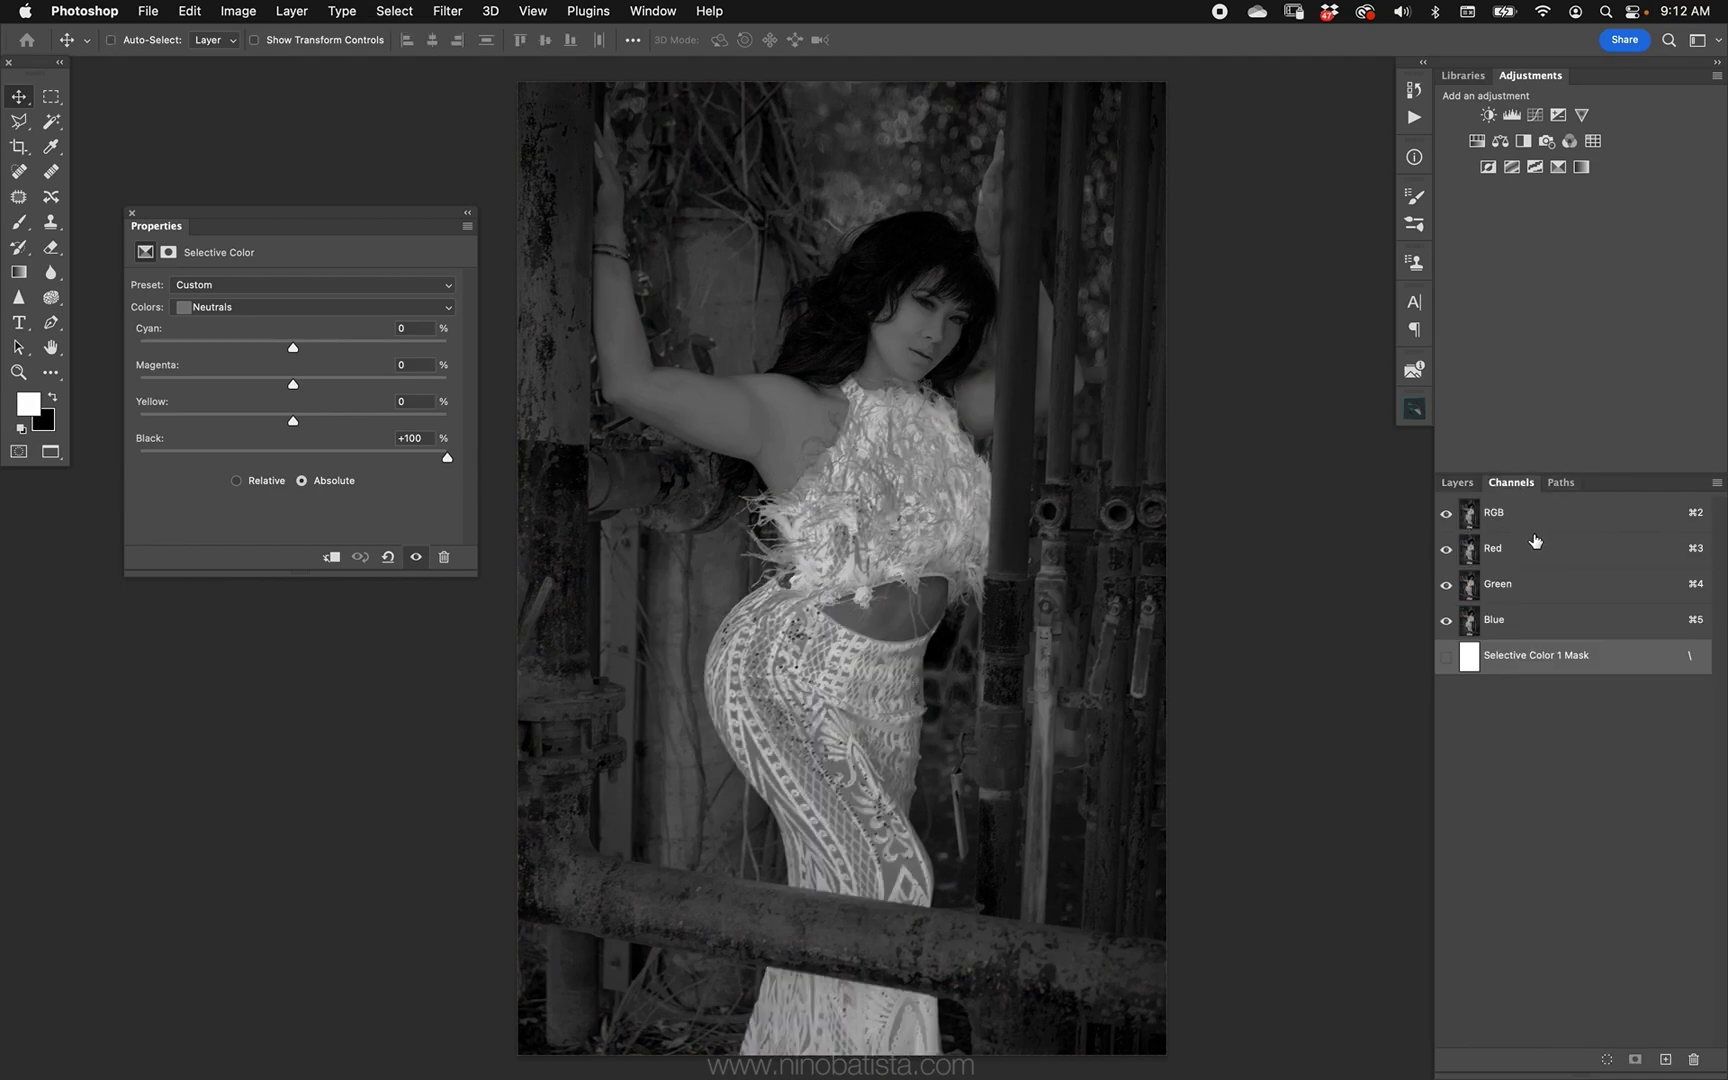
left_click(1468, 520, "super")
left_click(1457, 482)
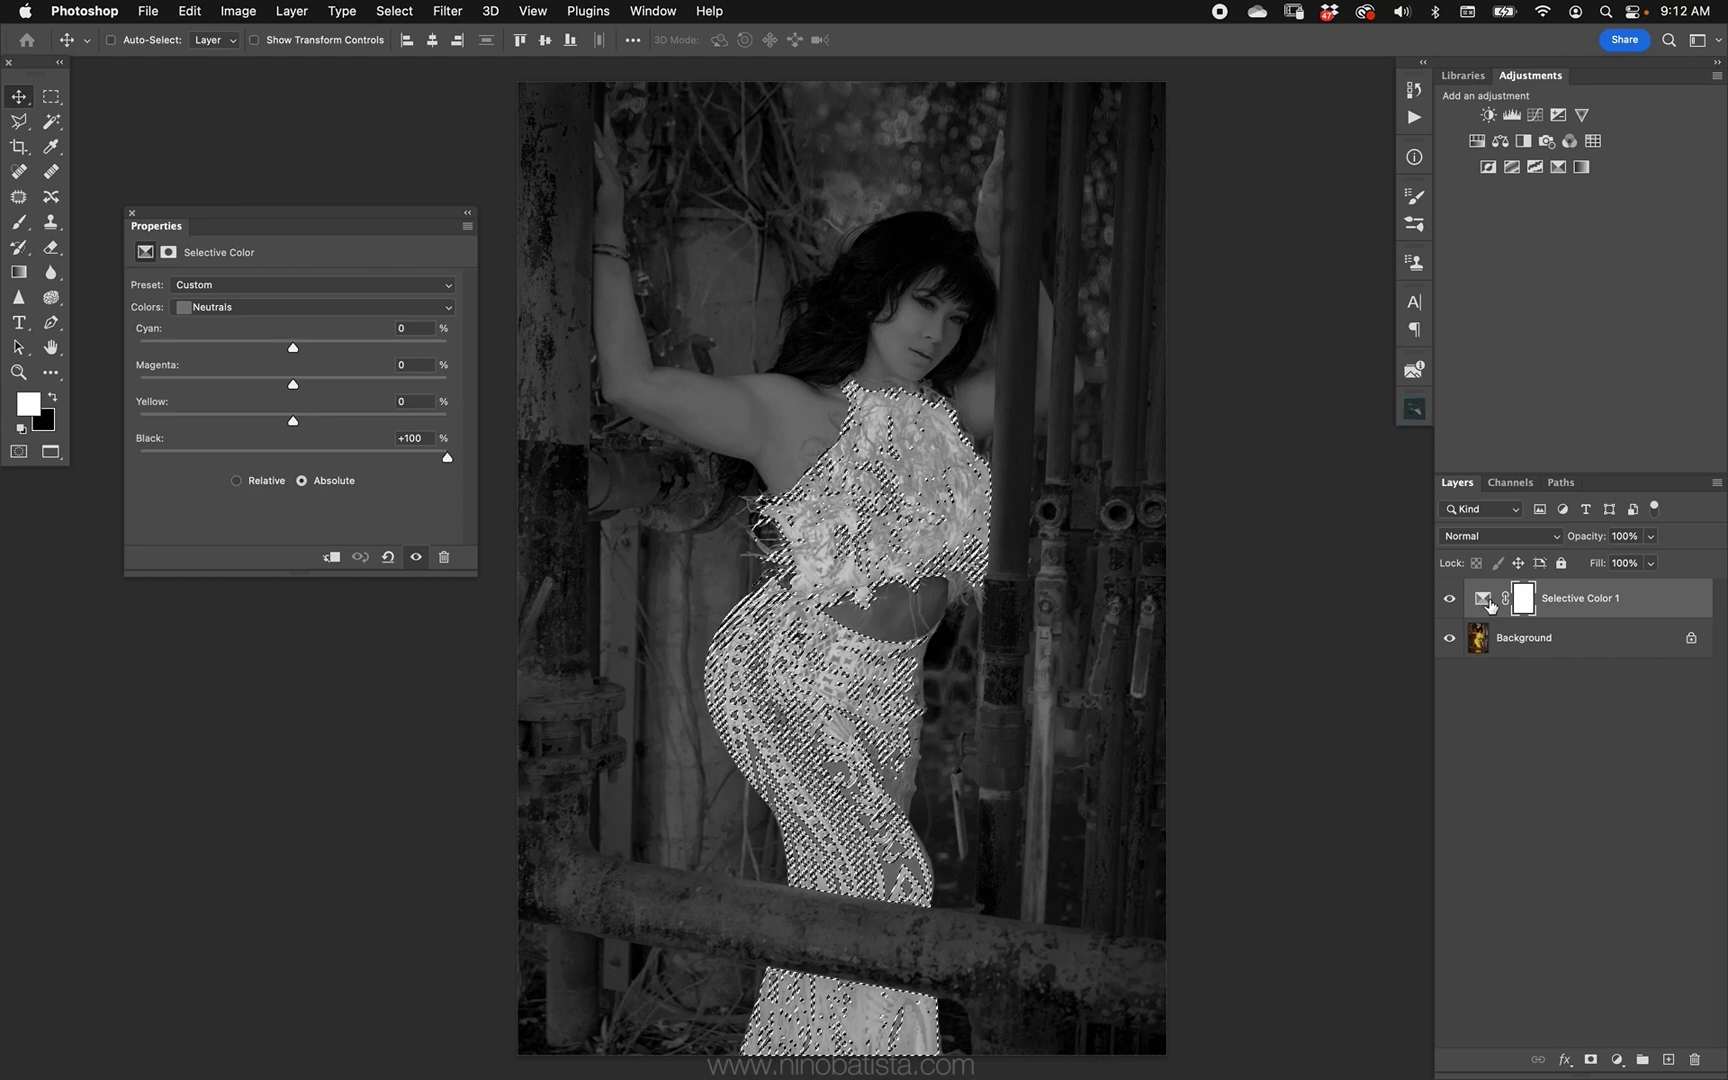
left_click(1619, 1055)
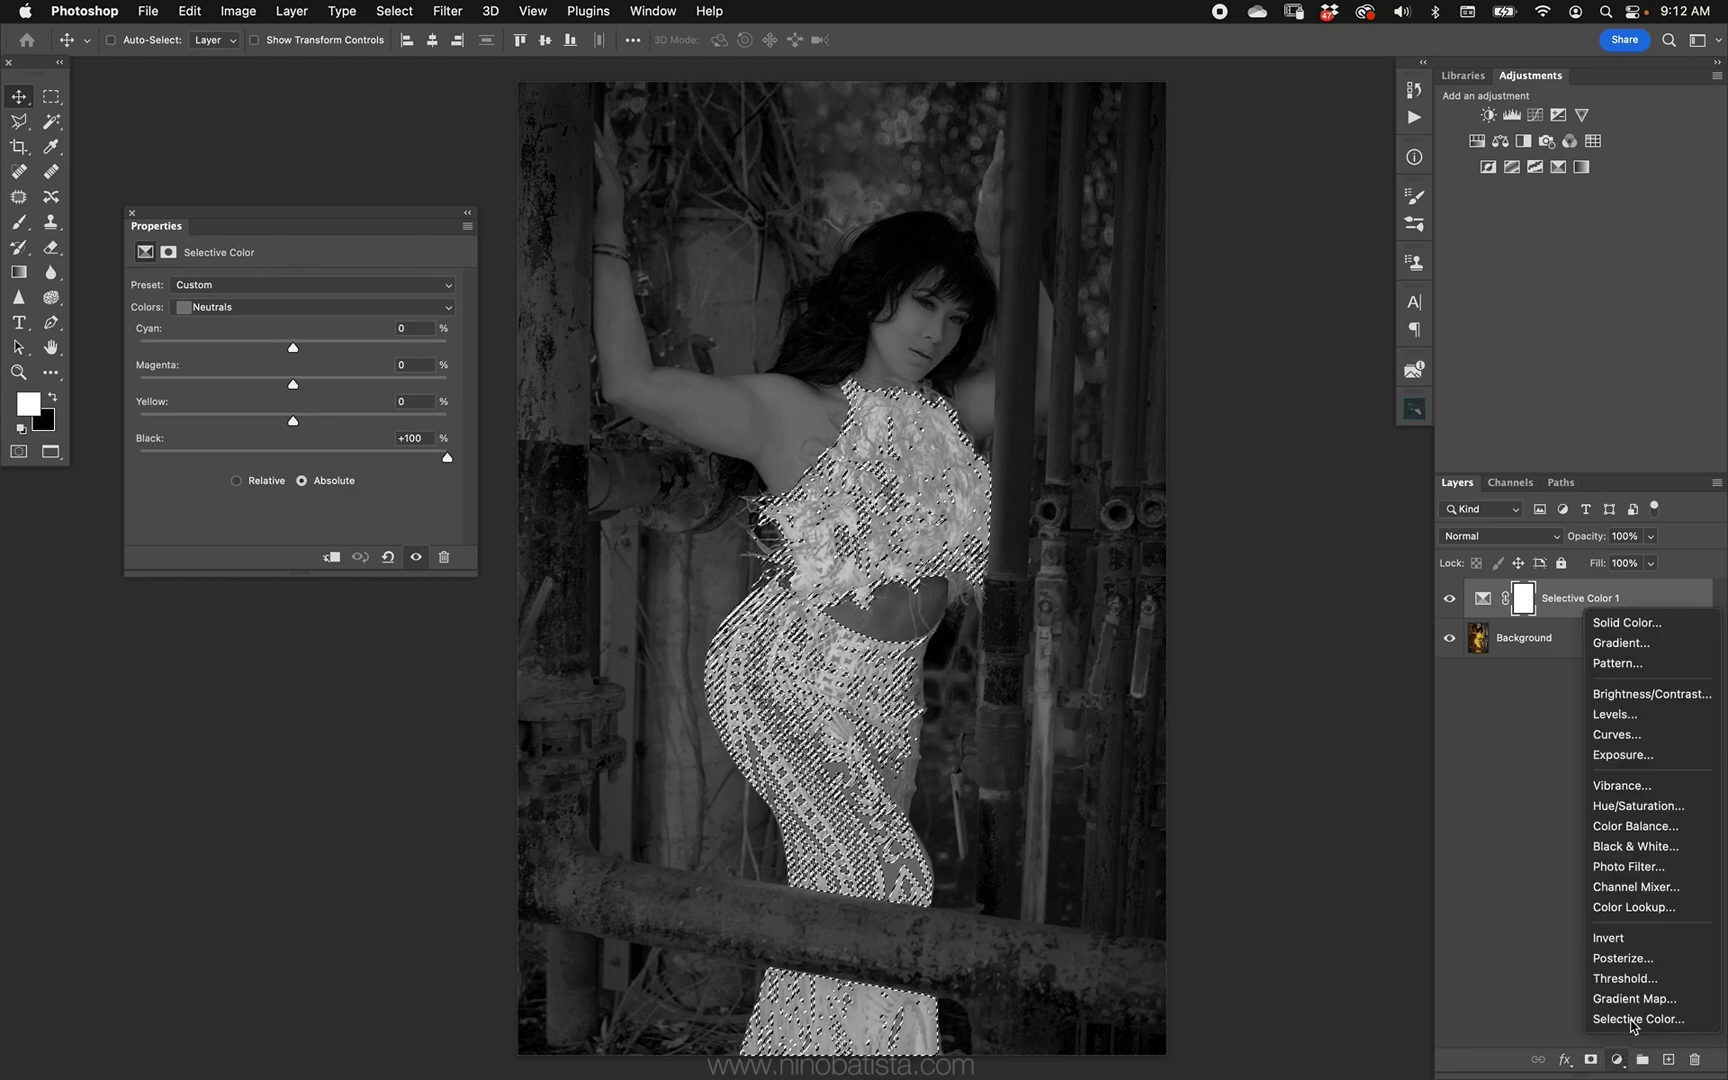
Step: Add a dress-masked Hue/Saturation layer, delete Selective Color 1, and lower the saturation
left_click(1668, 805)
left_click_drag(1518, 657, 1696, 1058)
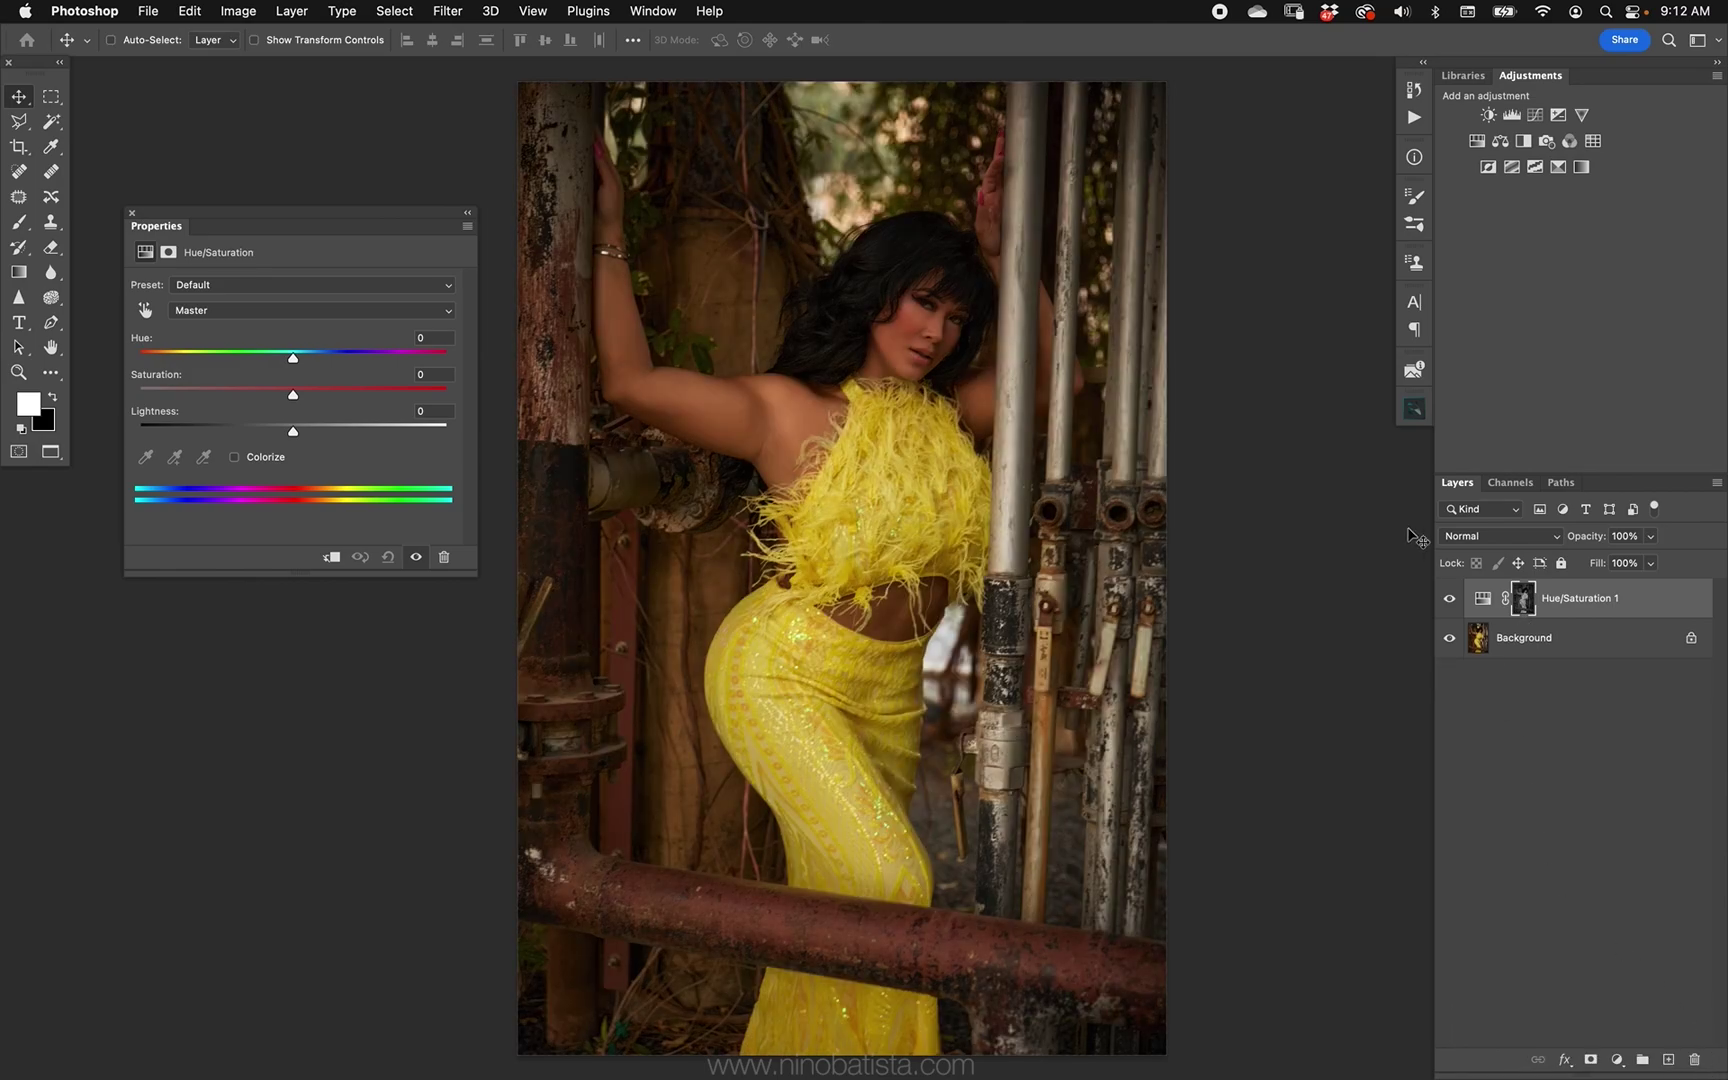
left_click_drag(325, 393, 251, 395)
Step: Compare the Hue/Saturation effect on and off, then delete that layer
left_click(1449, 598)
left_click(1449, 598)
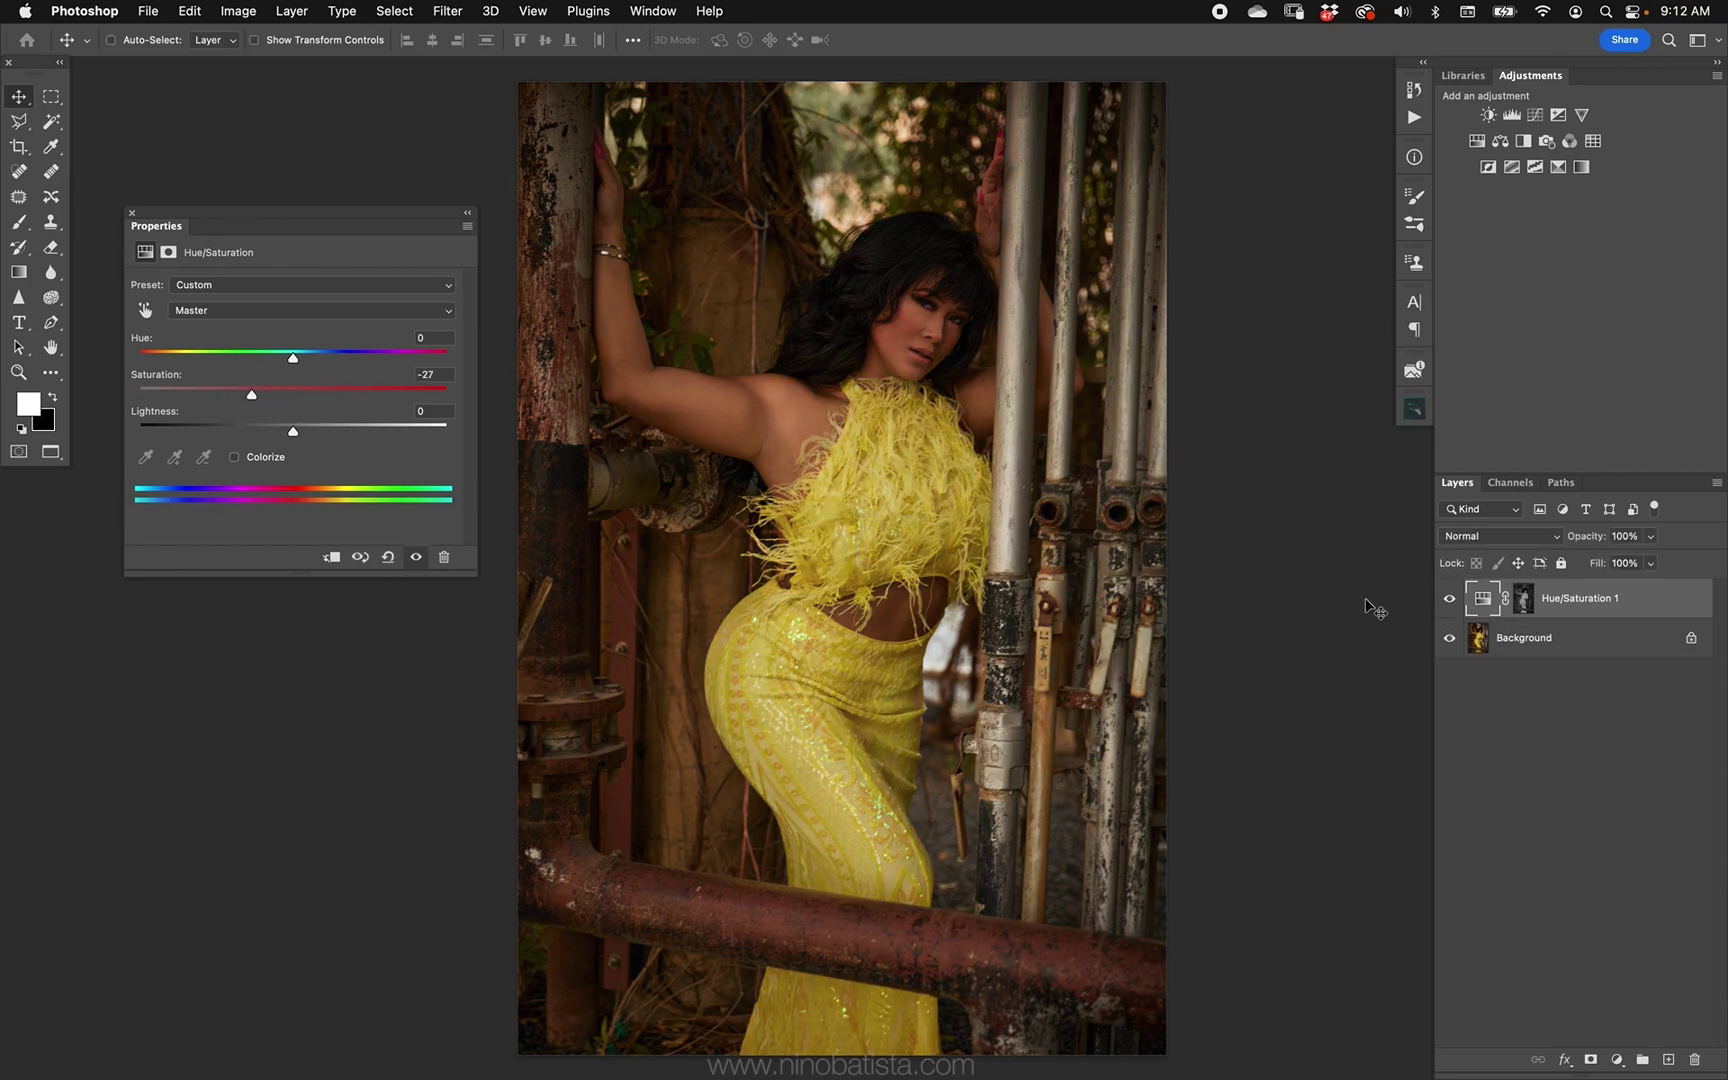
key("BackSpace")
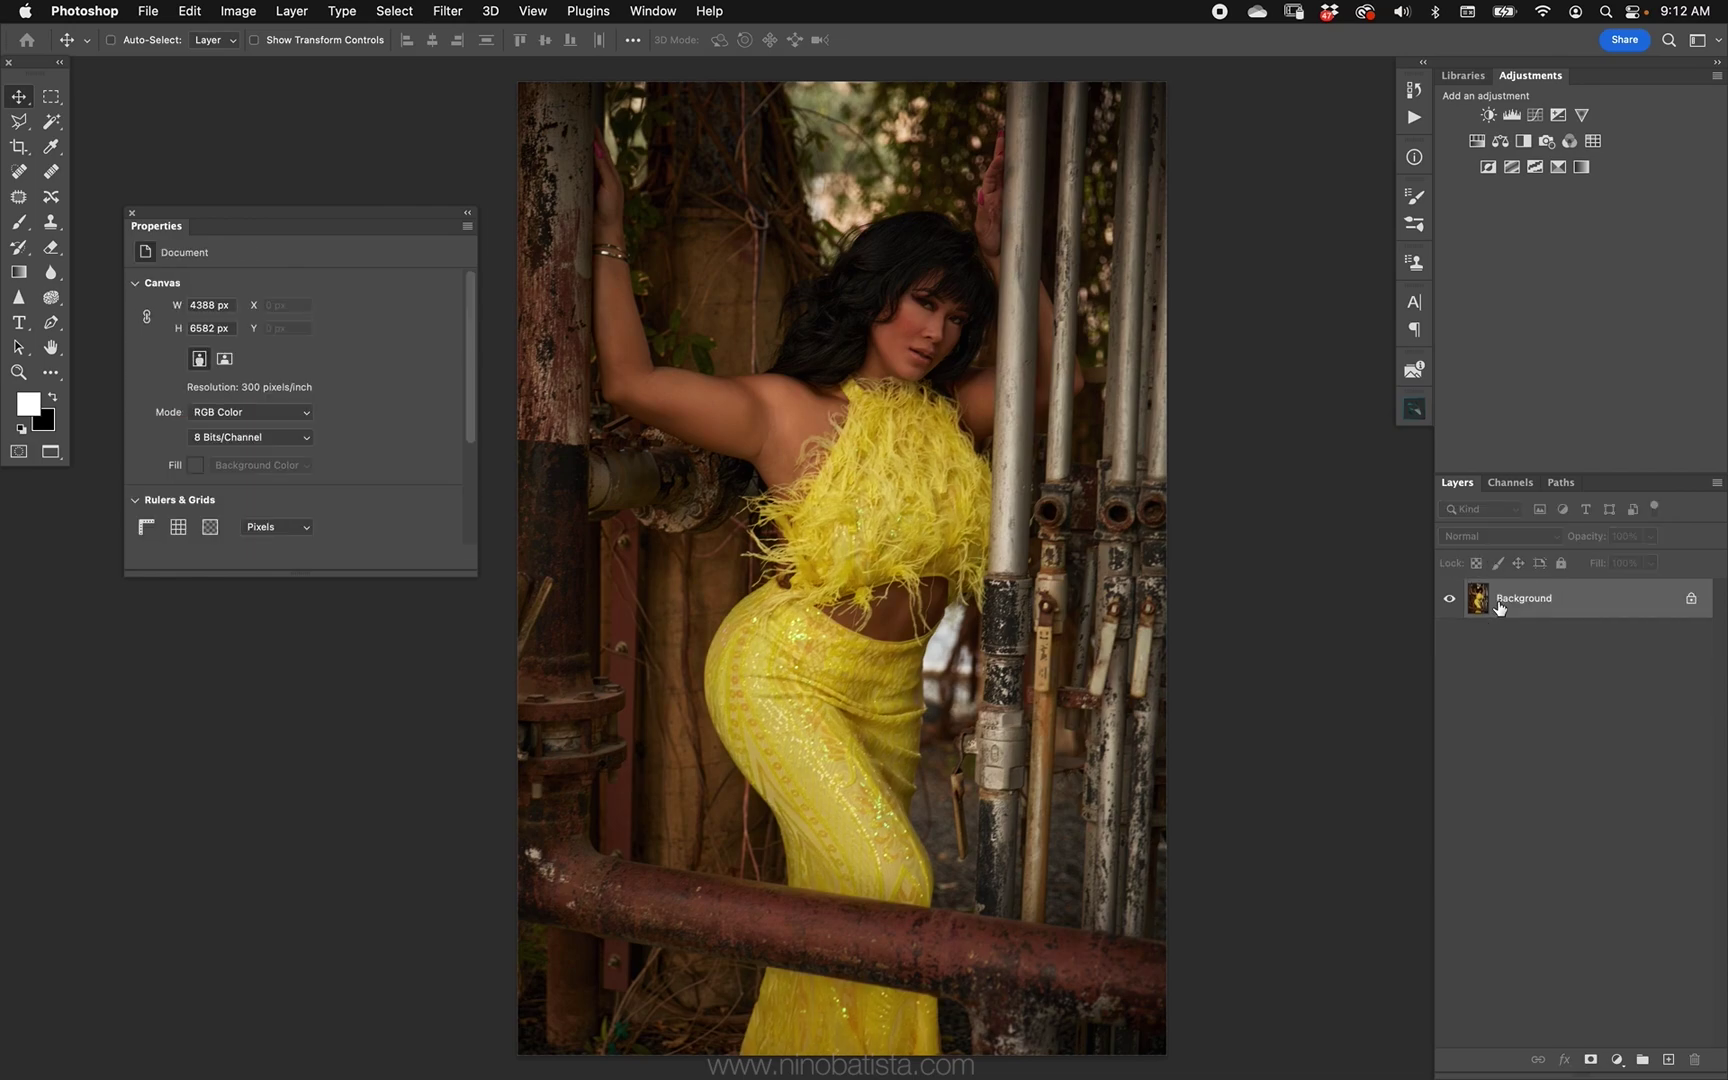